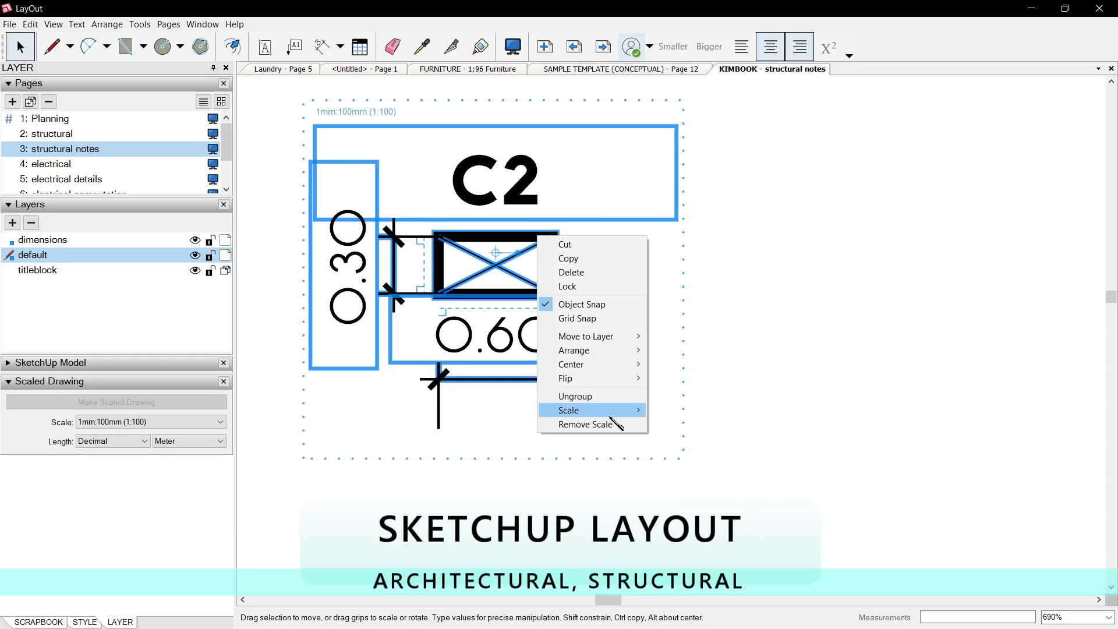
Step: Apply a 1:50 scale to the C2 column detail
left_click(699, 551)
scroll(962, 336, "down", 2)
scroll(962, 336, "down", 2)
Step: Move the two MONSOON labels up beside the A1 areas list
scroll(757, 402, "down", 2)
scroll(696, 445, "down", 2)
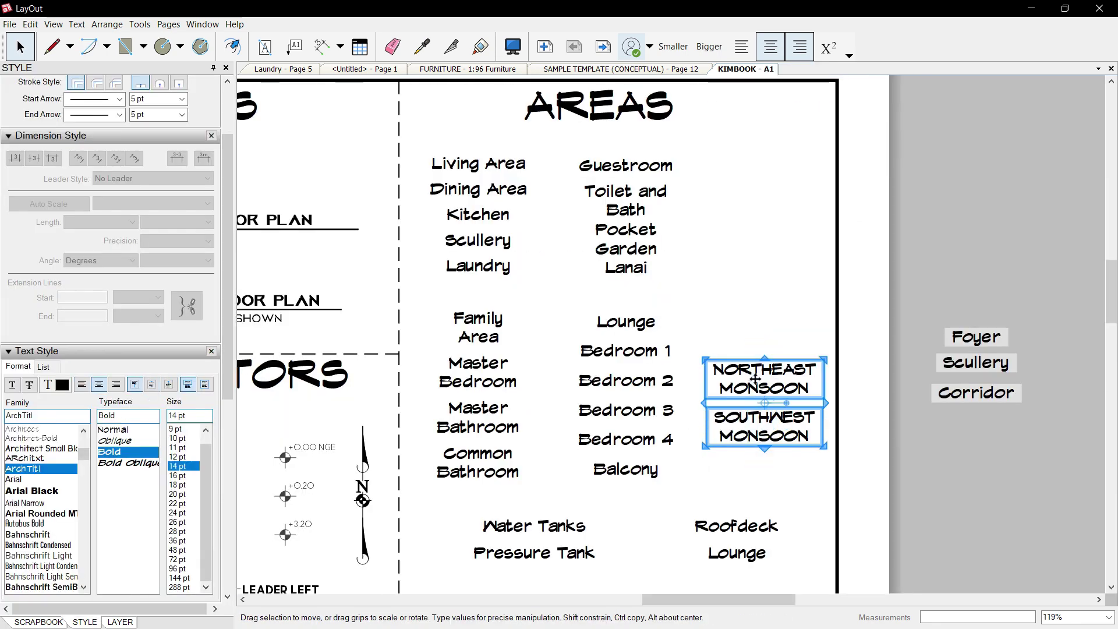
left_click_drag(755, 379, 760, 178)
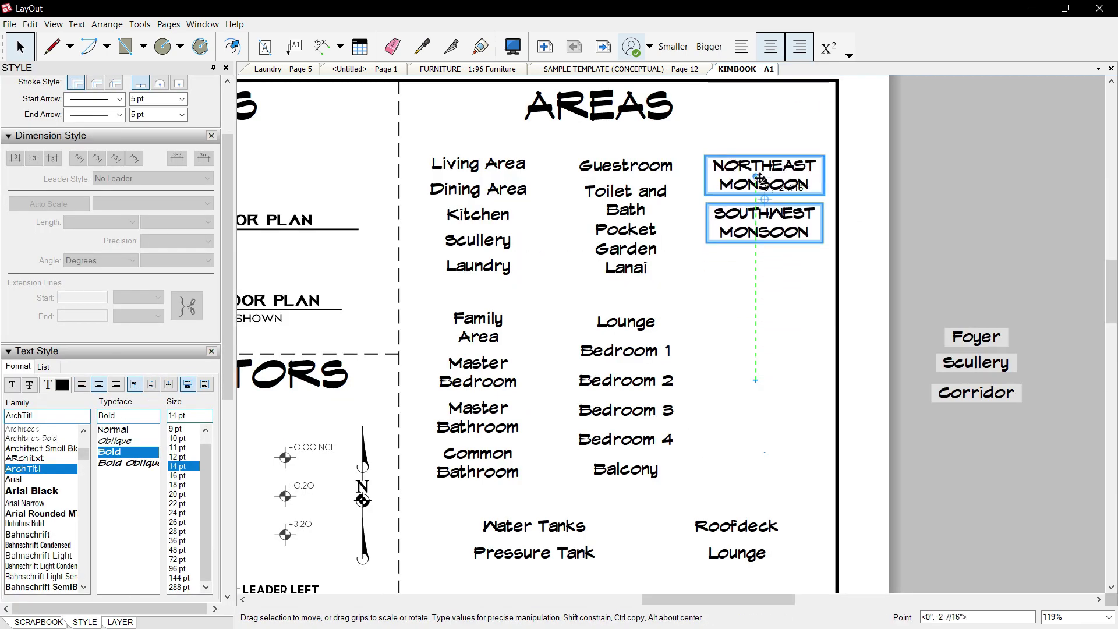
Step: Move the Foyer, Scullery and Corridor labels under the MONSOON labels
left_click(806, 330)
scroll(775, 332, "down", 1)
scroll(757, 349, "down", 2)
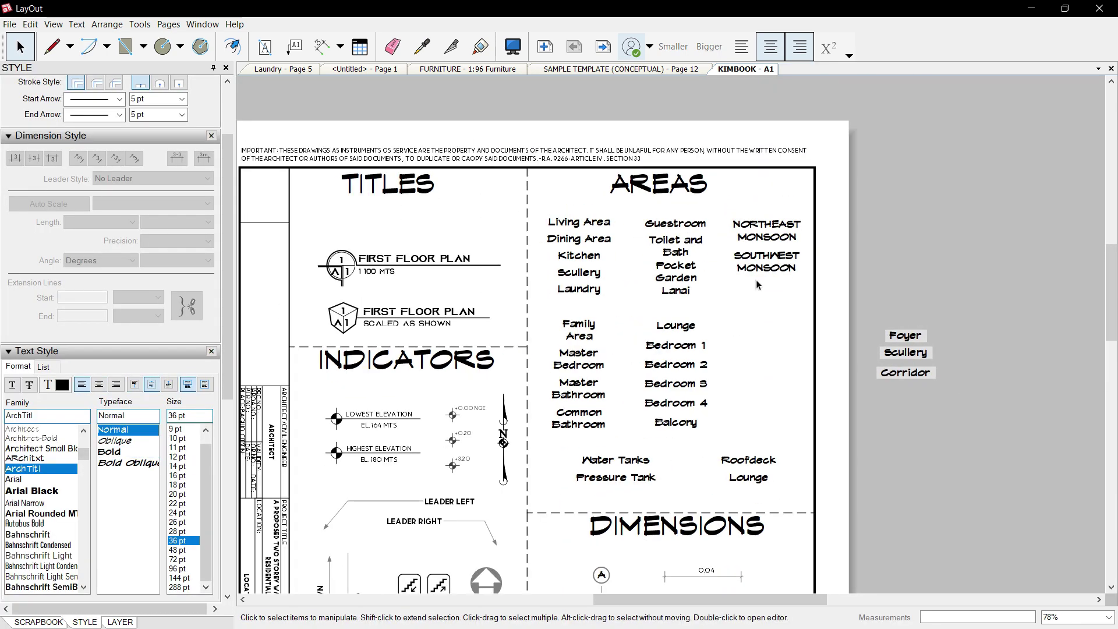
scroll(751, 407, "up", 2)
left_click(969, 366)
left_click_drag(1014, 325, 926, 434)
left_click_drag(968, 391, 762, 377)
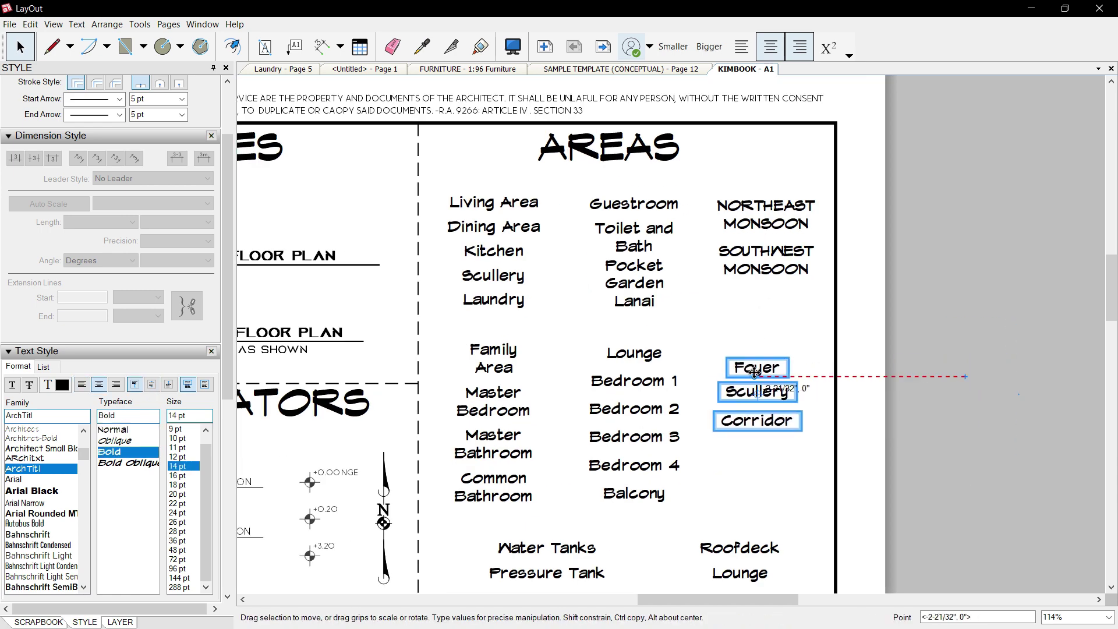
Step: Move the Roofdeck and Lounge labels up beneath Corridor
left_click(634, 493)
middle_click_drag(654, 421, 668, 318)
left_click_drag(632, 433, 559, 484)
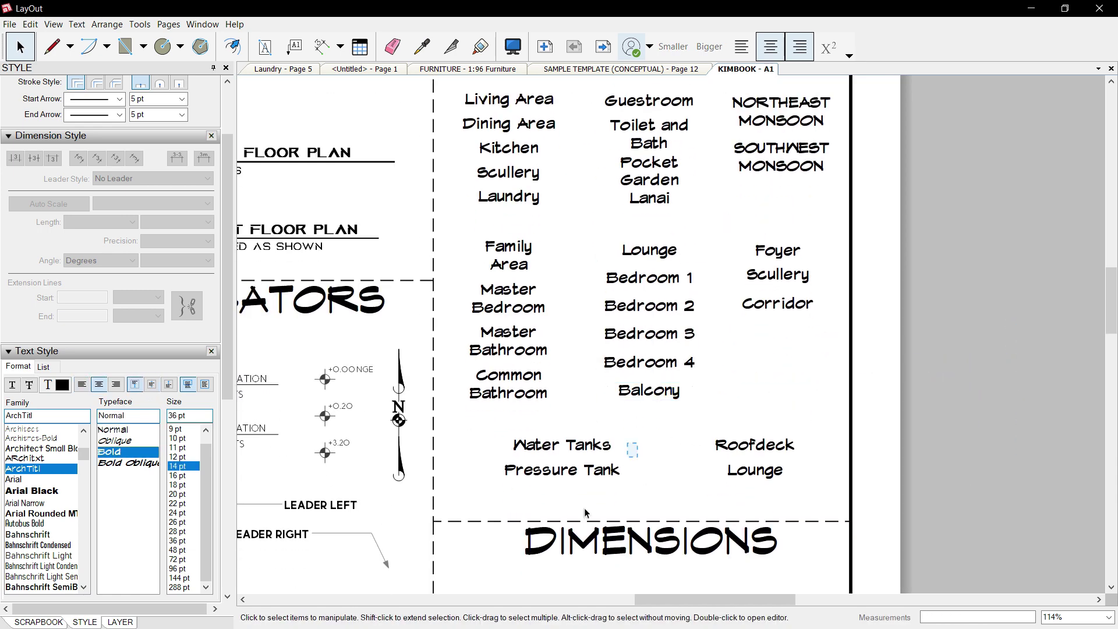
left_click_drag(815, 428, 725, 499)
left_click_drag(755, 460, 779, 348)
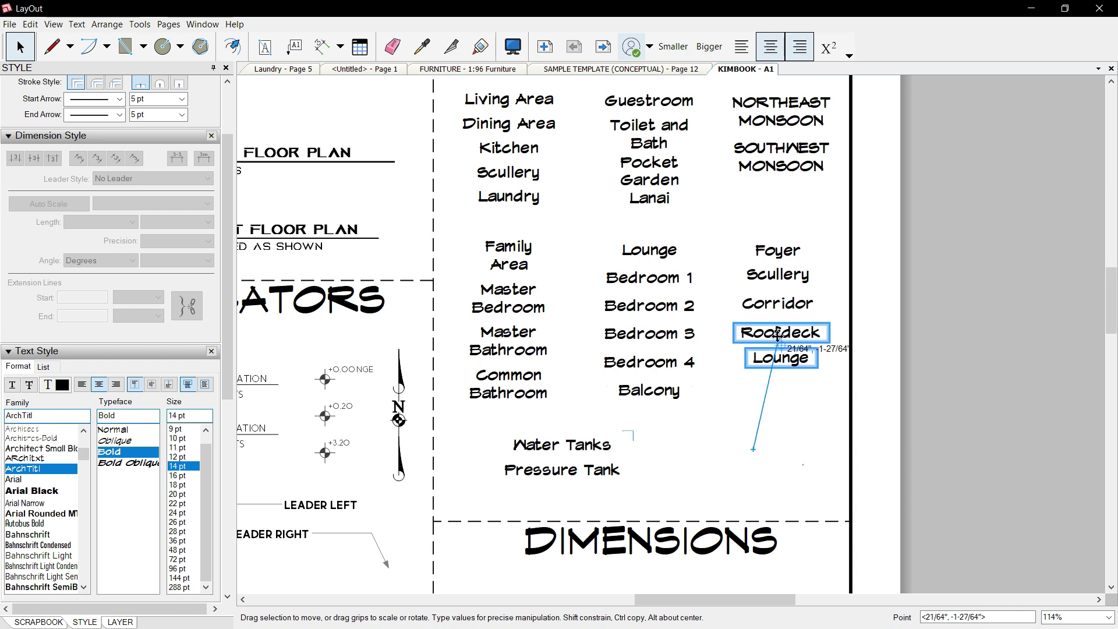
Step: Space the five labels in the new column evenly vertically
left_click_drag(827, 236, 728, 373)
scroll(788, 319, "up", 1)
scroll(788, 319, "up", 8)
right_click(783, 245)
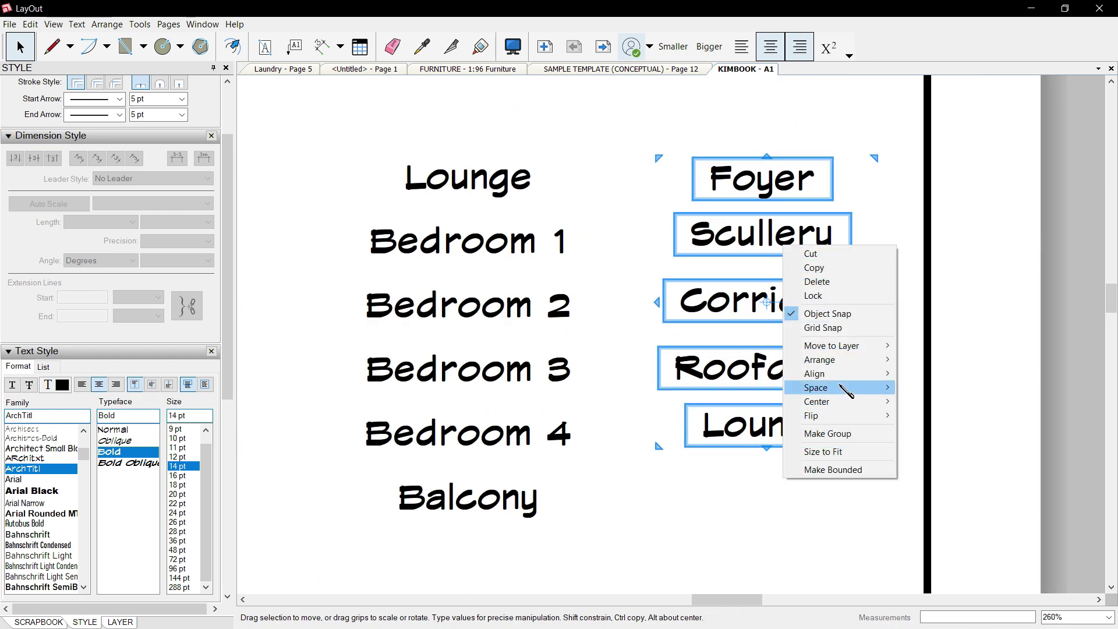
left_click(932, 388)
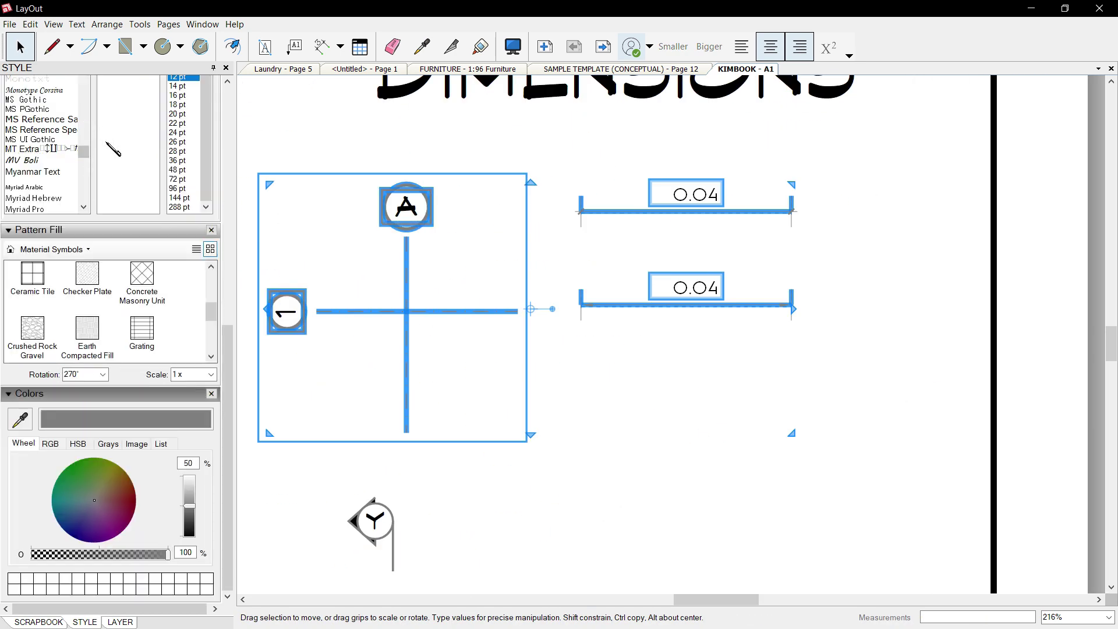
Step: Turn the grey gridline symbols and dimension lines black, then edit the left axis label
left_click_drag(189, 518, 189, 535)
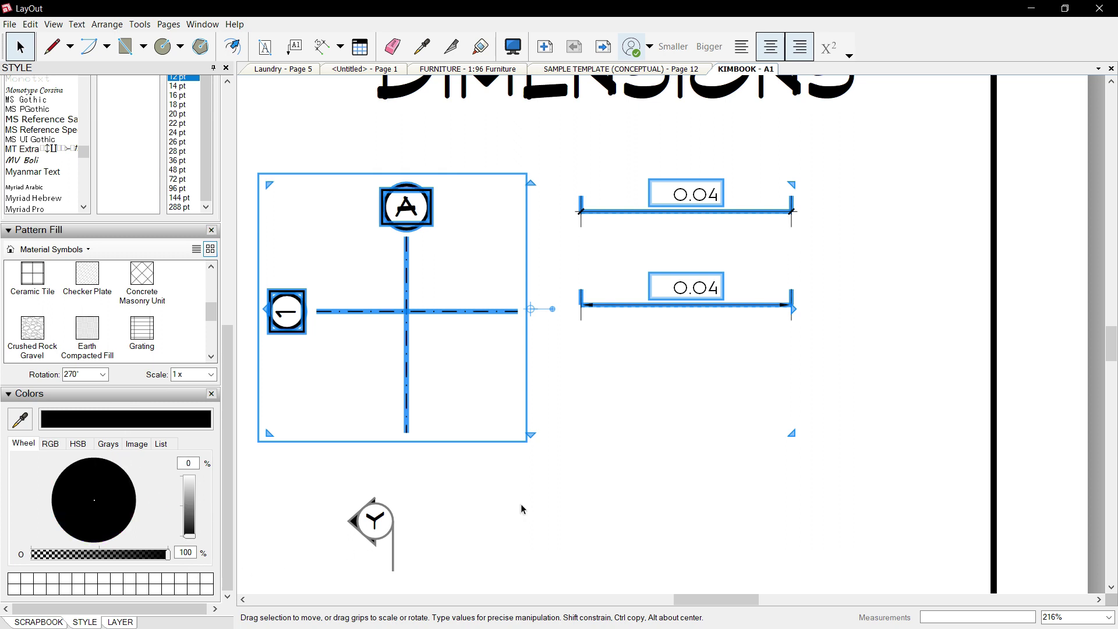
key("Escape")
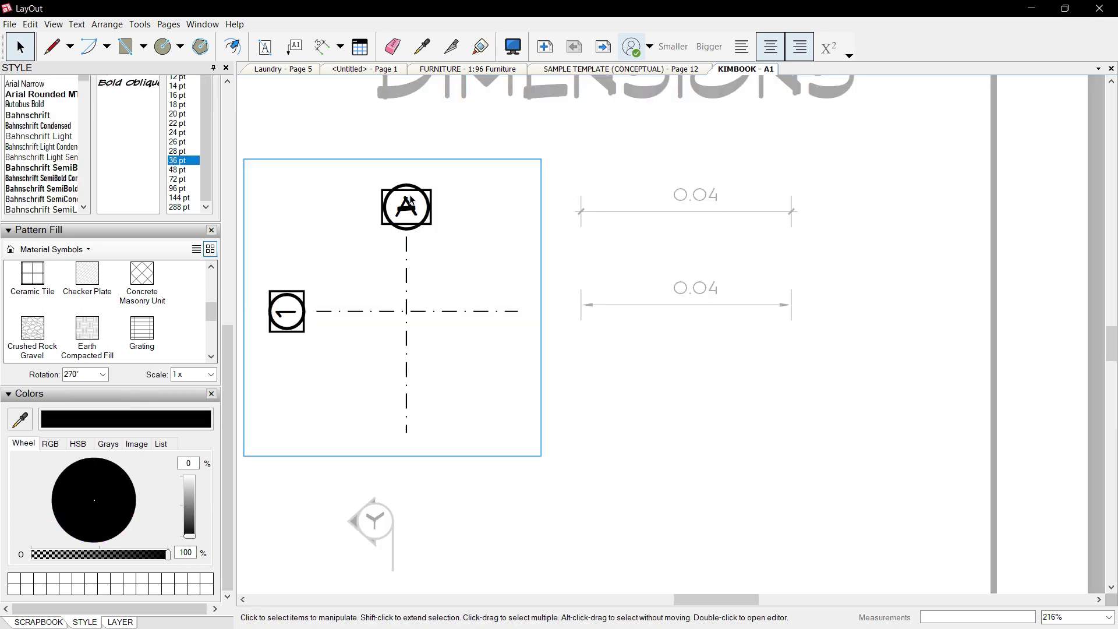
double_click(411, 201)
double_click(287, 311)
key("Escape")
Step: Select the axis-cross symbols, then select the X gridline symbol inside the horizontal symbol group
scroll(402, 309, "down", 2)
key("Escape")
scroll(497, 341, "down", 2)
scroll(558, 411, "up", 1)
scroll(612, 353, "up", 2)
left_click_drag(611, 353, 408, 501)
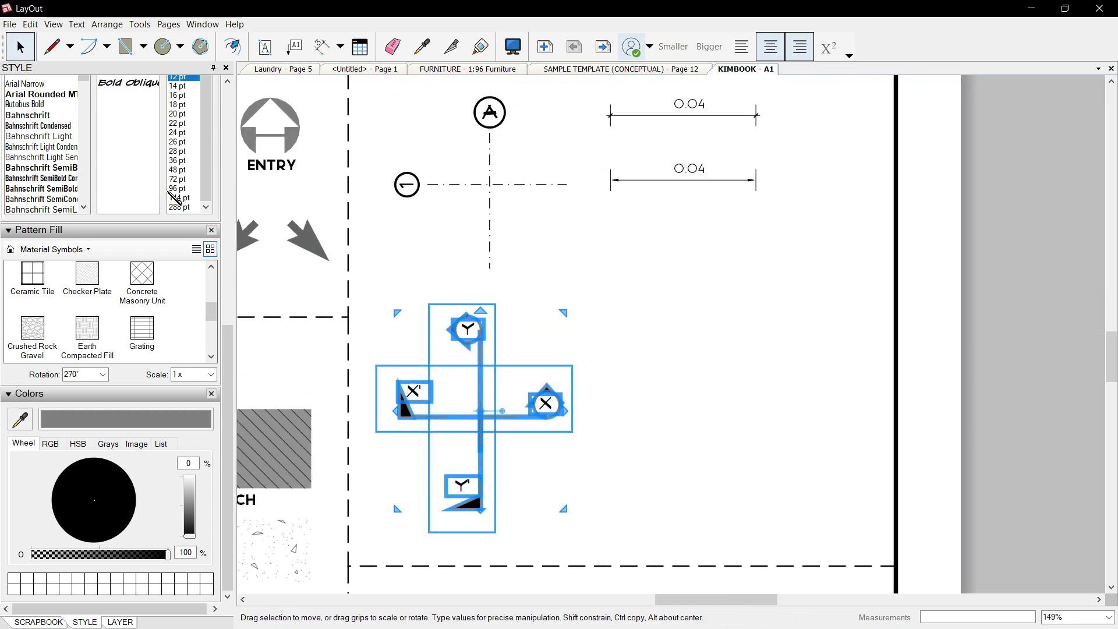
scroll(447, 348, "up", 1)
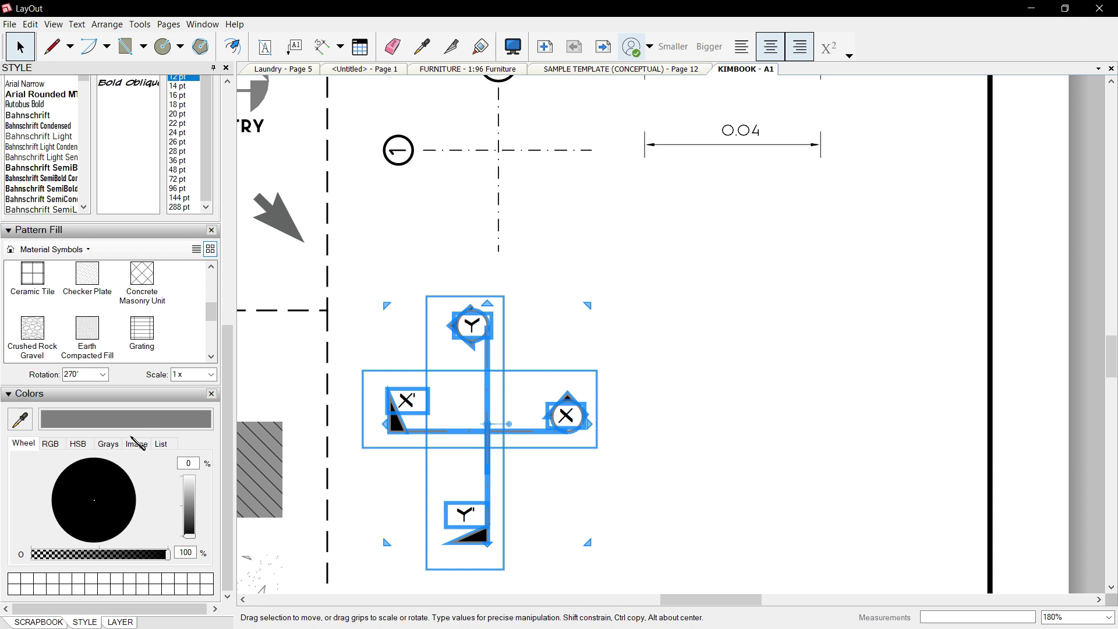
left_click(699, 397)
double_click(505, 432)
left_click(506, 432)
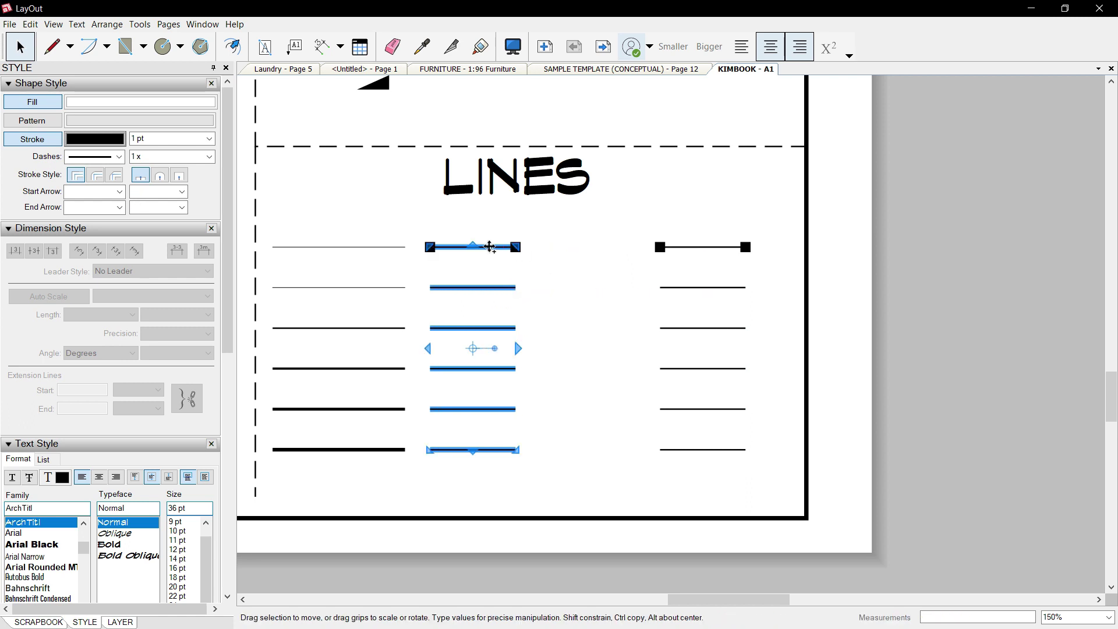
Step: Copy the middle line column to the right as a new Dashes column
left_click_drag(490, 247, 601, 247, "ctrl")
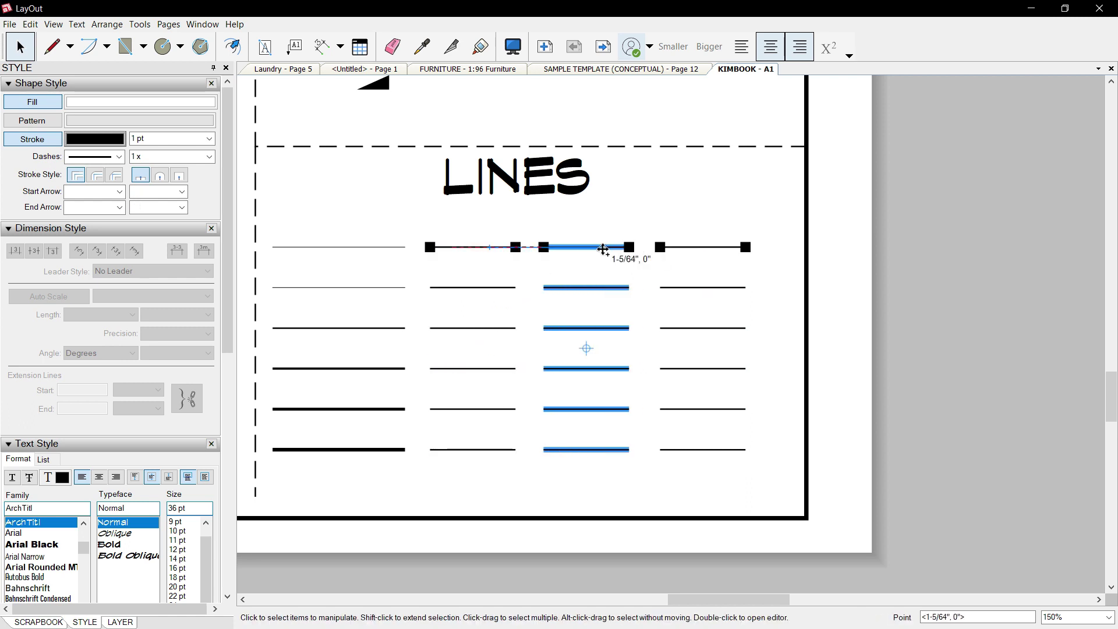
left_click(693, 247, "shift")
left_click_drag(587, 288, 642, 291)
left_click(641, 288)
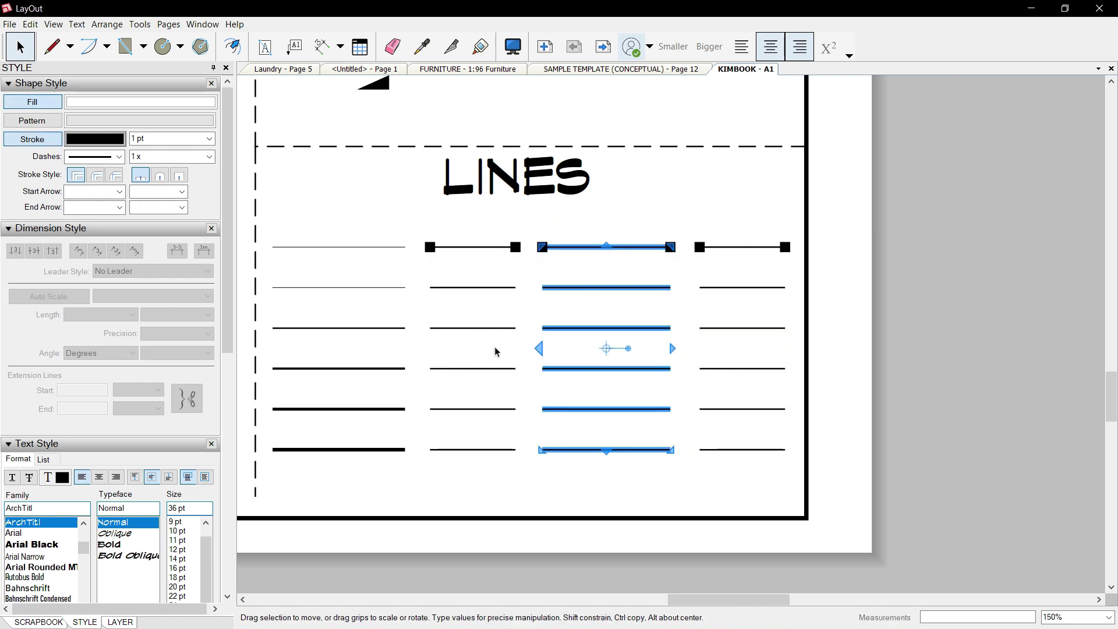
Step: Give the first two lines in the Dashes column dashed and dotted patterns
left_click(600, 288)
scroll(596, 332, "up", 1)
left_click(119, 157)
left_click(118, 157)
left_click(96, 182)
left_click(539, 343)
scroll(538, 347, "up", 1)
left_click(119, 157)
Step: Give the next two lines a dash-dot and a long-gap dash pattern
left_click(93, 192)
left_click(495, 410)
left_click(119, 156)
left_click(96, 215)
left_click_drag(581, 403, 531, 453)
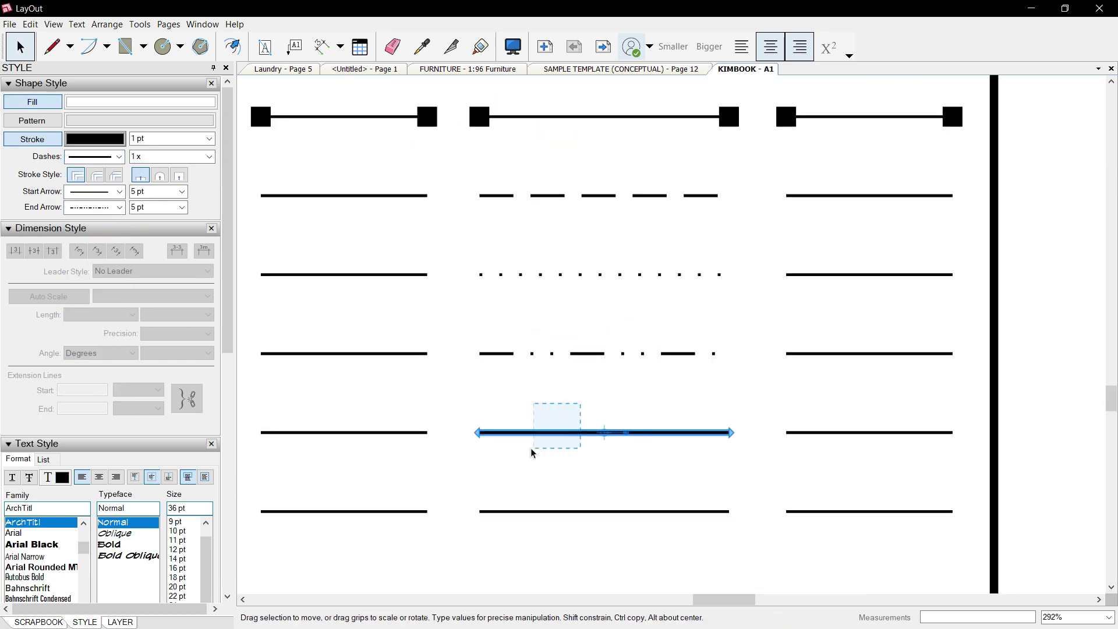
left_click(118, 157)
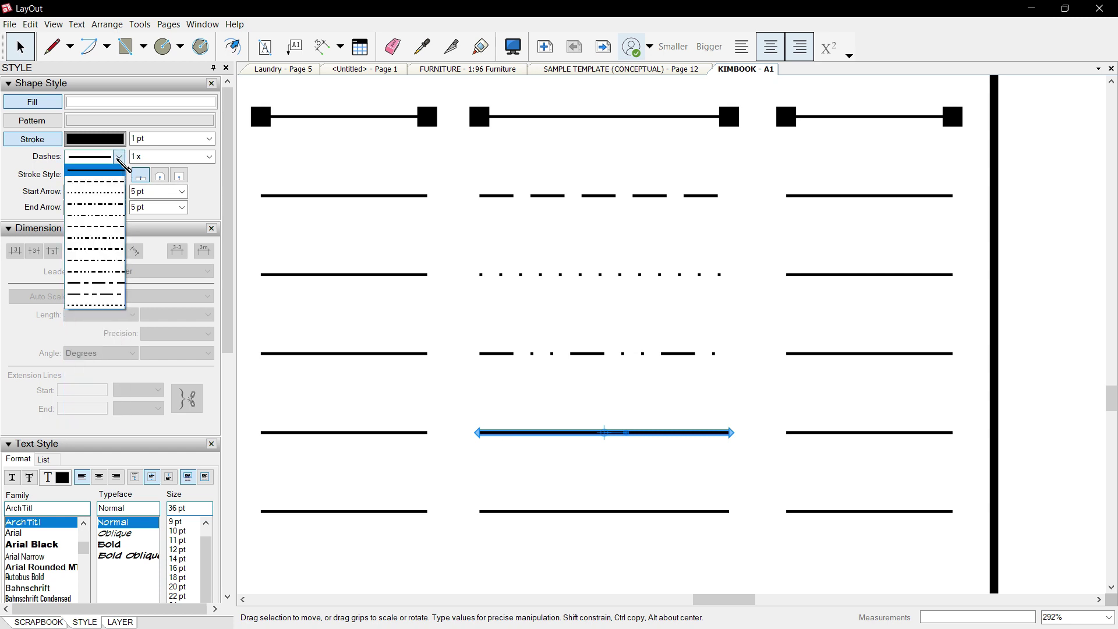
left_click(103, 283)
Step: Give the bottom line a fine dotted pattern and reposition it in the column
left_click_drag(626, 419, 449, 450)
left_click(119, 157)
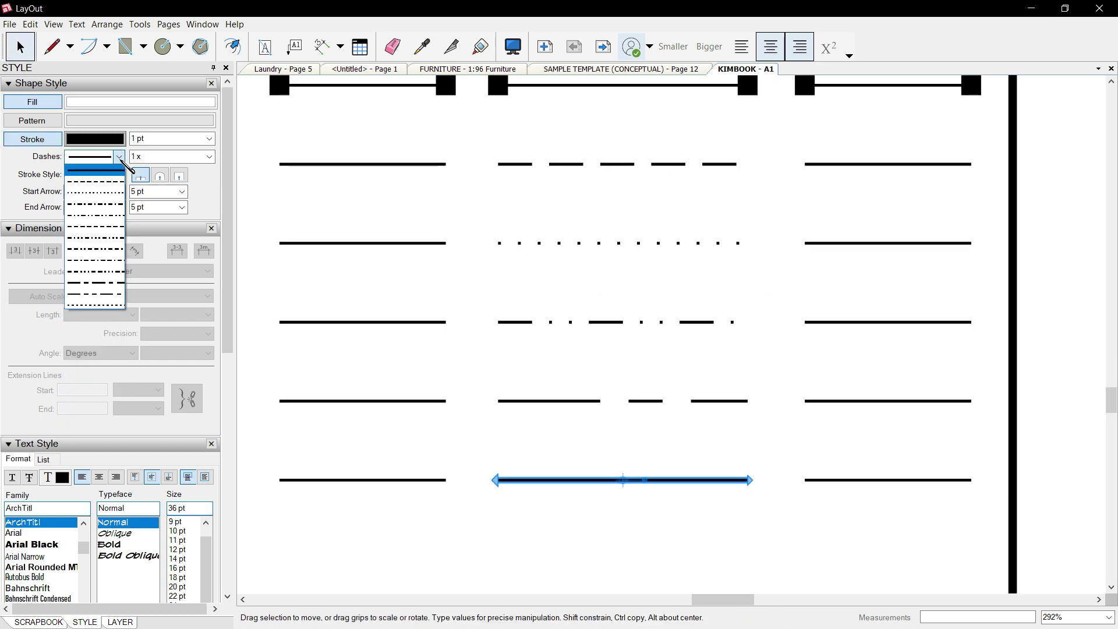
left_click(96, 304)
scroll(590, 530, "down", 3)
scroll(590, 512, "up", 2)
mouse_move(580, 490)
left_mouse_down()
mouse_move(582, 276)
mouse_move(597, 486)
left_mouse_up()
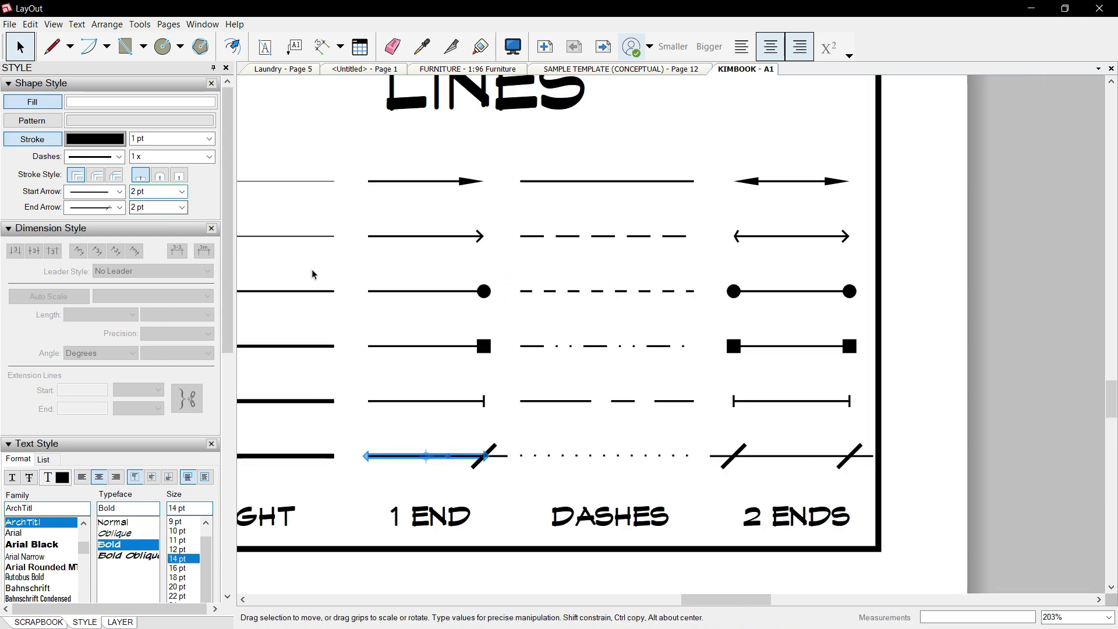
left_click(488, 228)
scroll(826, 402, "down", 1)
scroll(893, 512, "down", 1)
scroll(894, 512, "down", 1)
scroll(557, 530, "down", 1)
scroll(520, 470, "down", 1)
scroll(599, 429, "down", 1)
scroll(584, 419, "down", 1)
mouse_move(593, 407)
left_mouse_down()
mouse_move(437, 293)
mouse_move(461, 319)
left_mouse_up()
scroll(437, 293, "up", 1)
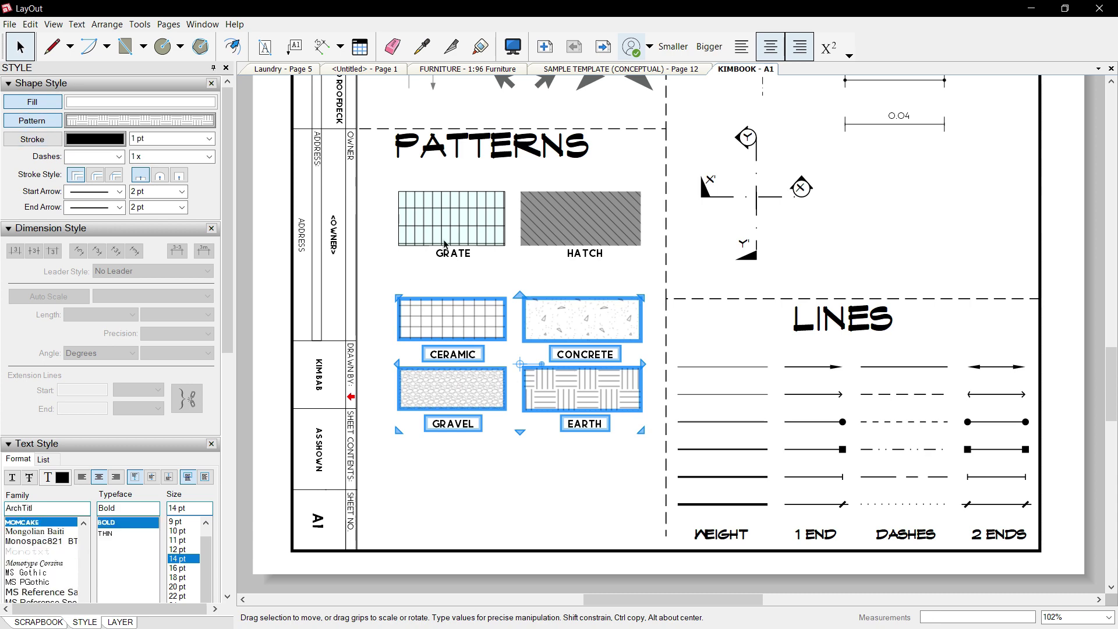
scroll(445, 244, "down", 2)
left_click(492, 153)
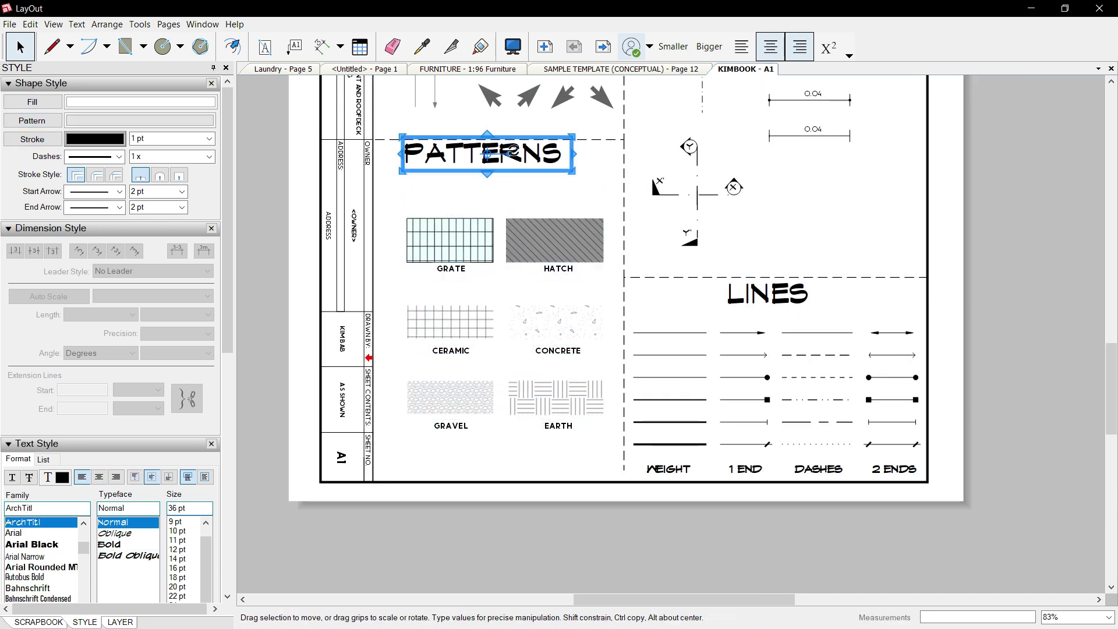
scroll(501, 262, "up", 2)
scroll(531, 350, "up", 1)
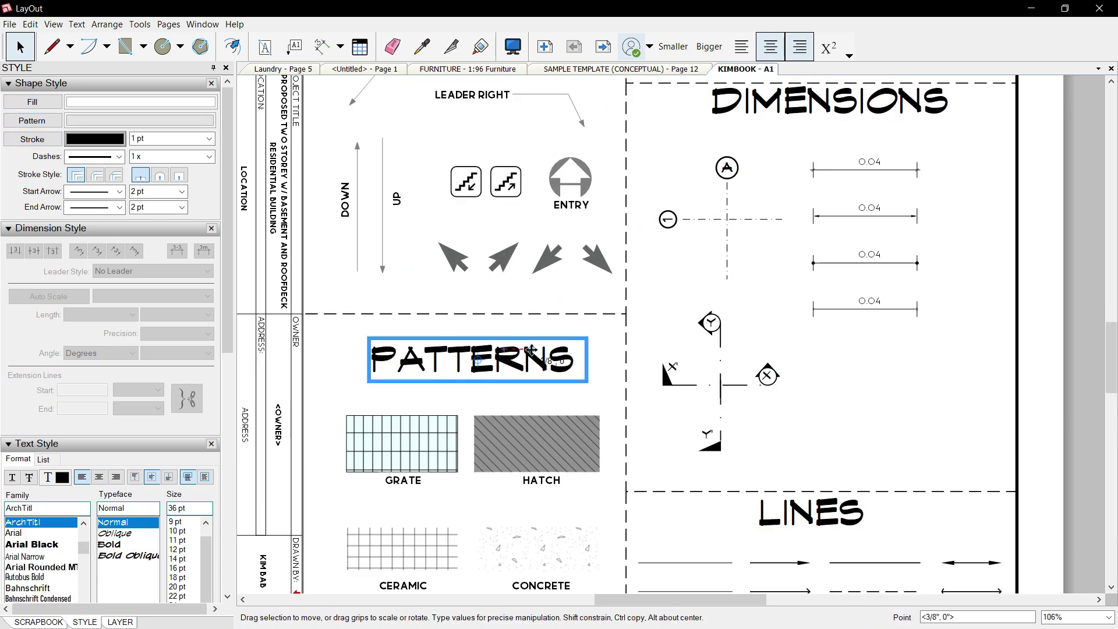
left_click(534, 317)
scroll(541, 349, "up", 1)
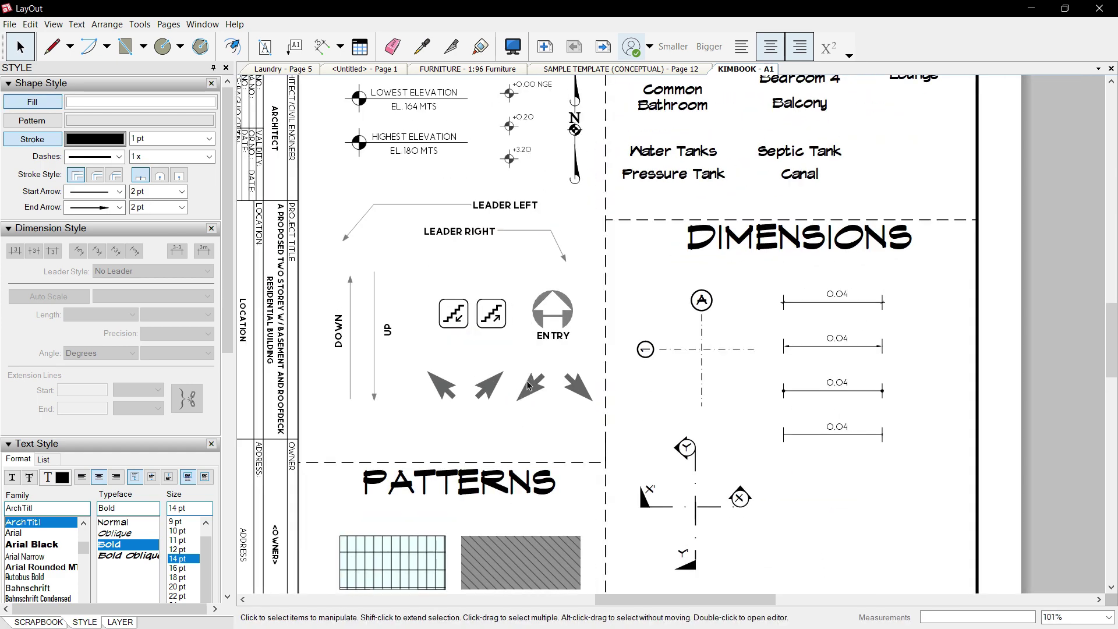
left_click(527, 387)
scroll(443, 292, "down", 4)
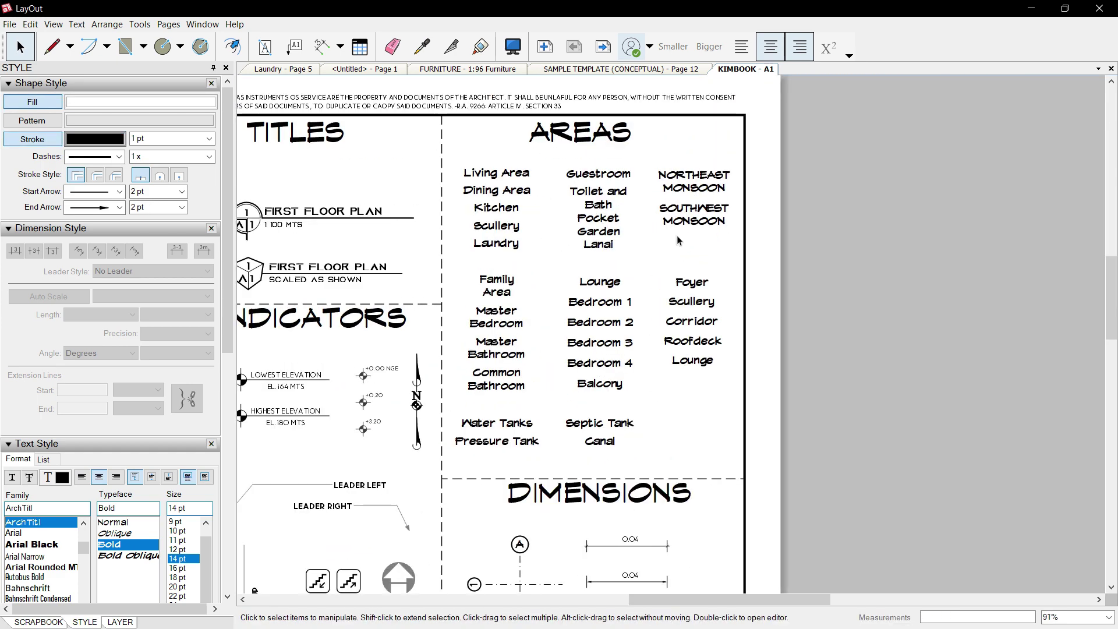
Step: Group the middle block of area labels
scroll(469, 175, "up", 2)
left_click(467, 167)
right_click(468, 167)
key("Escape")
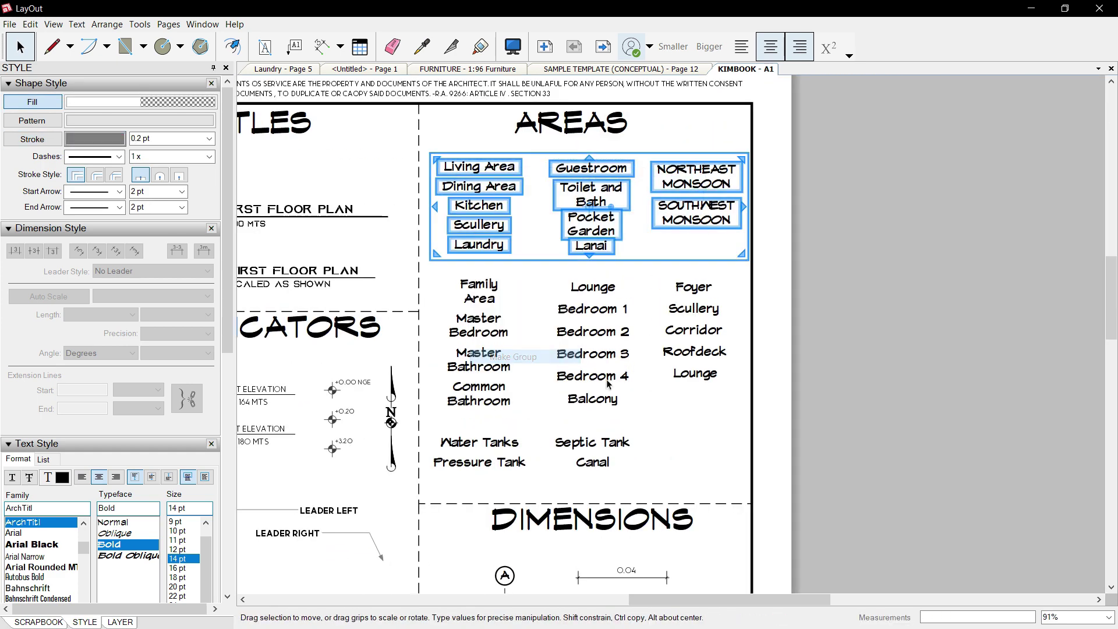
left_click(709, 425)
left_click_drag(472, 278, 473, 265)
right_click(473, 265)
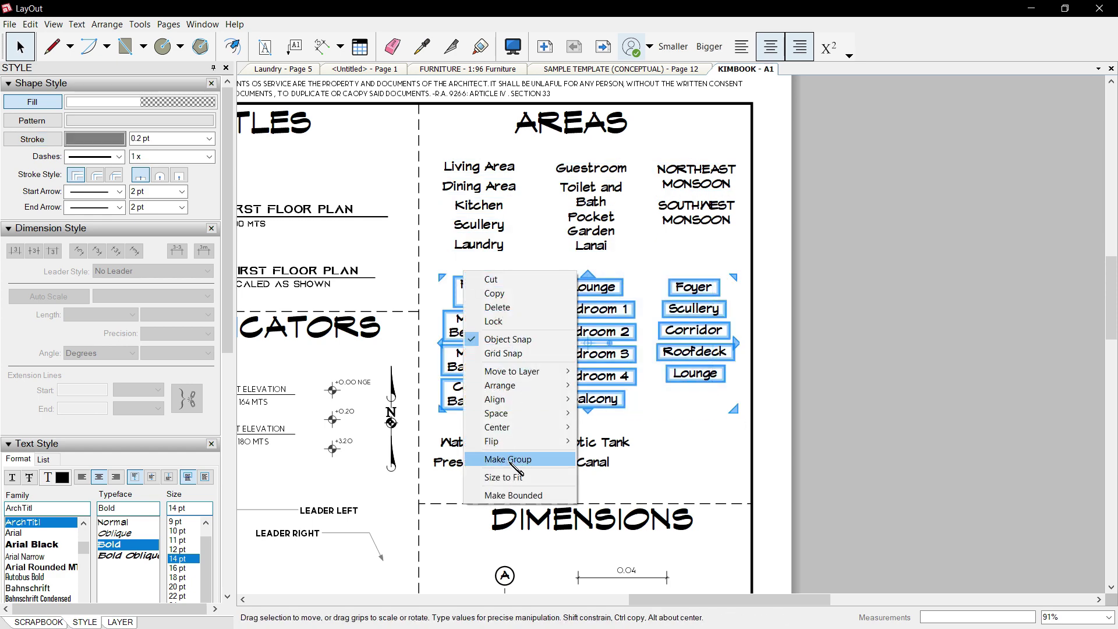
left_click(507, 458)
Step: Group the Water Tanks, Pressure Tank, Septic Tank and Canal labels
middle_click_drag(527, 472, 555, 404)
key("Escape")
left_click_drag(452, 362, 674, 413)
right_click(506, 376)
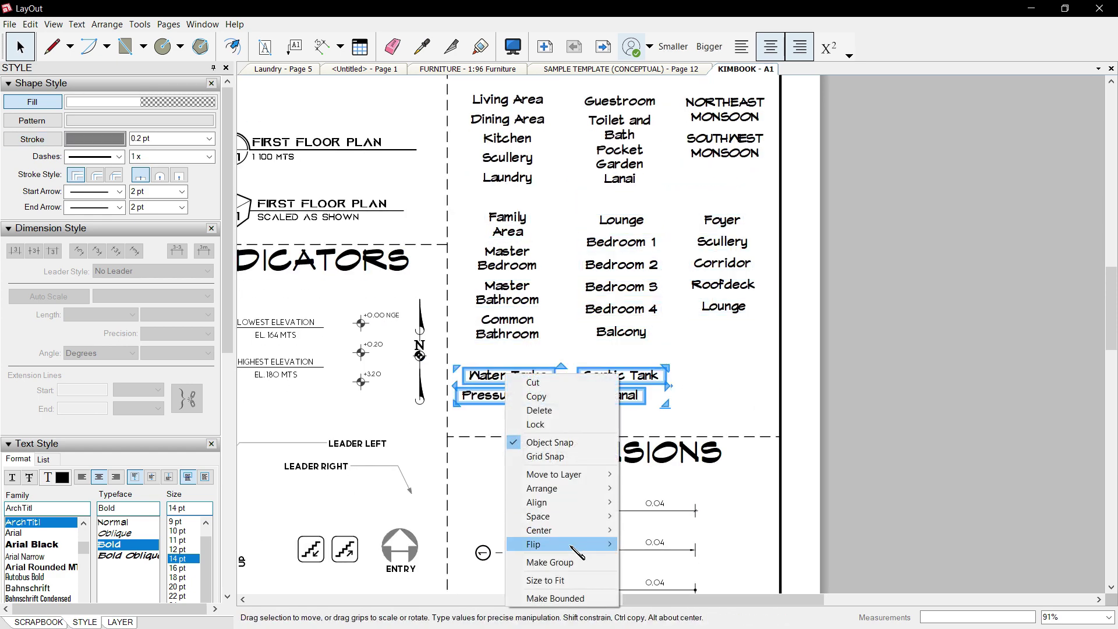
left_click(575, 564)
key("Escape")
Step: Select all area label groups and set their font family to Momcake
scroll(956, 361, "down", 1)
scroll(846, 387, "down", 1)
scroll(757, 326, "down", 1)
scroll(735, 282, "up", 3)
middle_click_drag(683, 250, 683, 378)
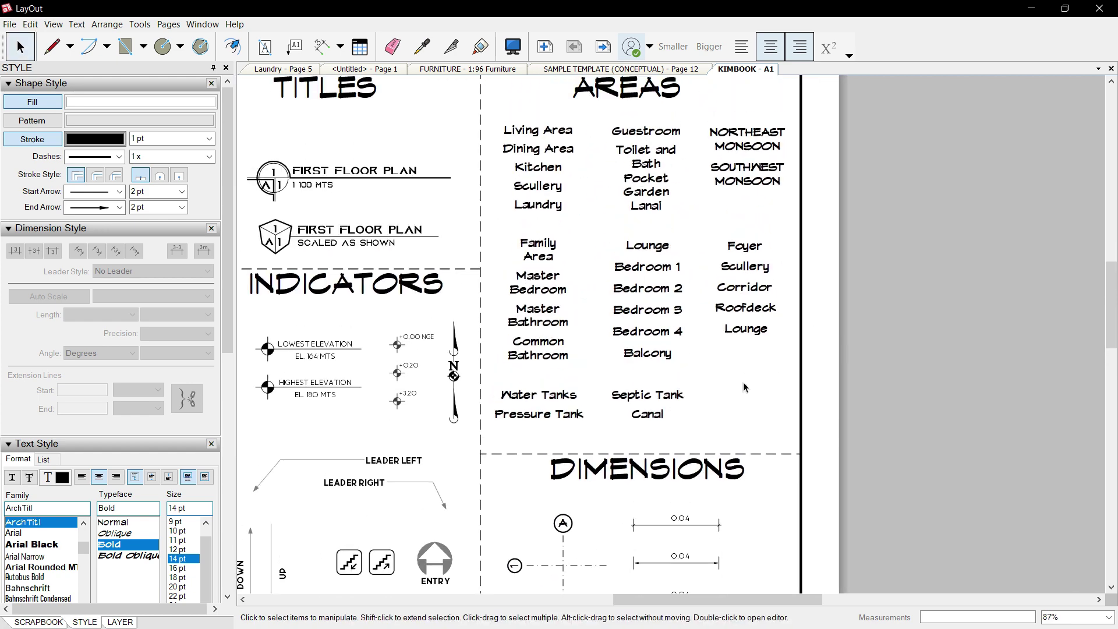
left_click_drag(759, 444, 483, 120)
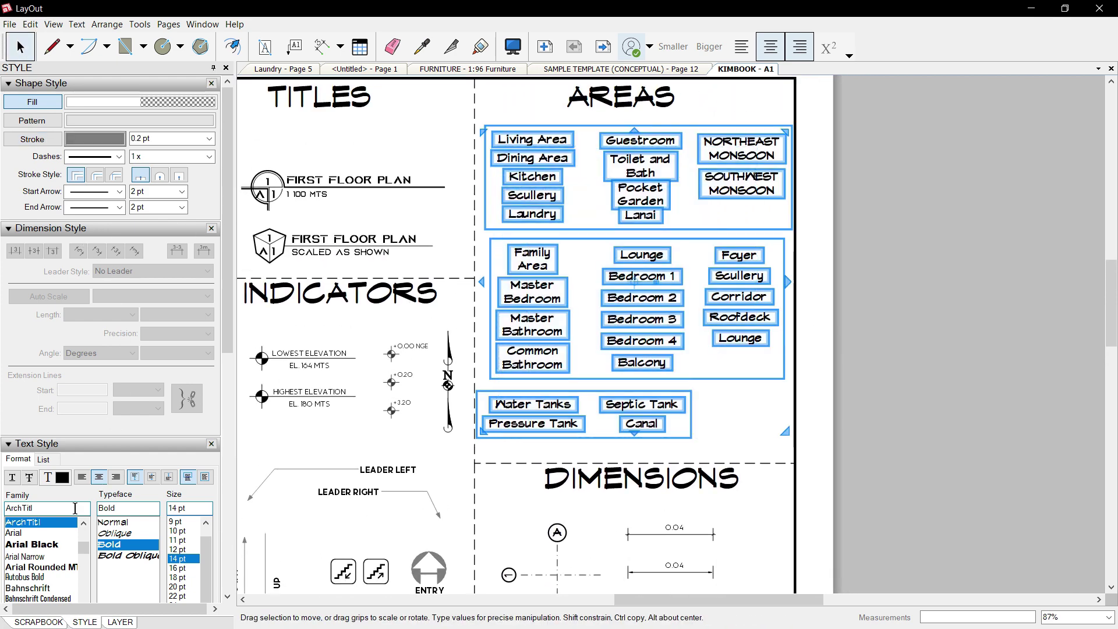
type("MOMCA")
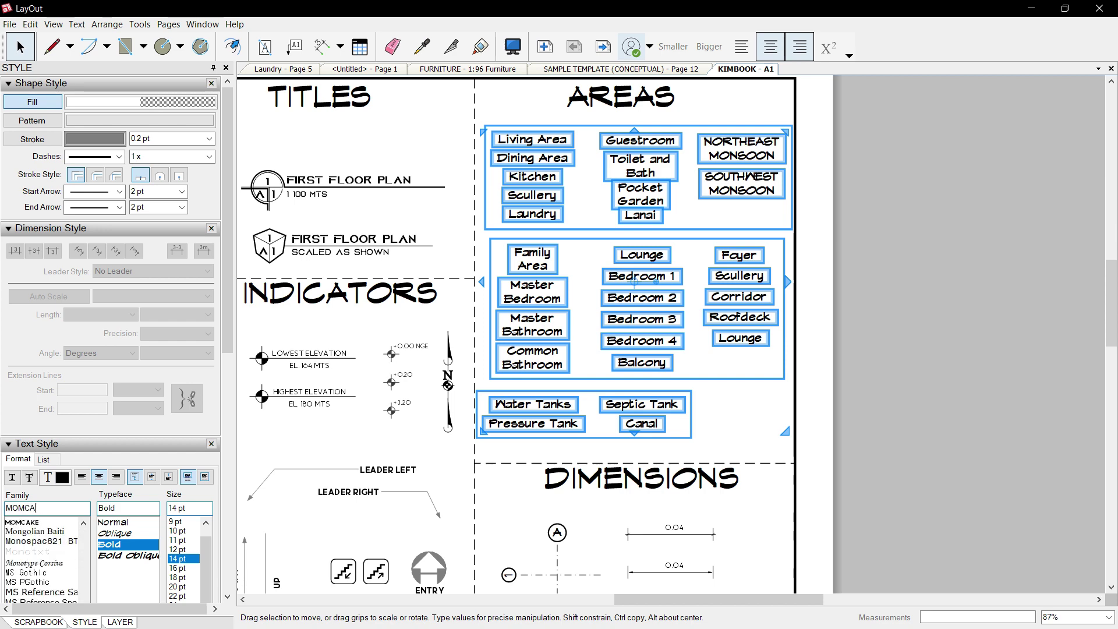
type("e")
key("Return")
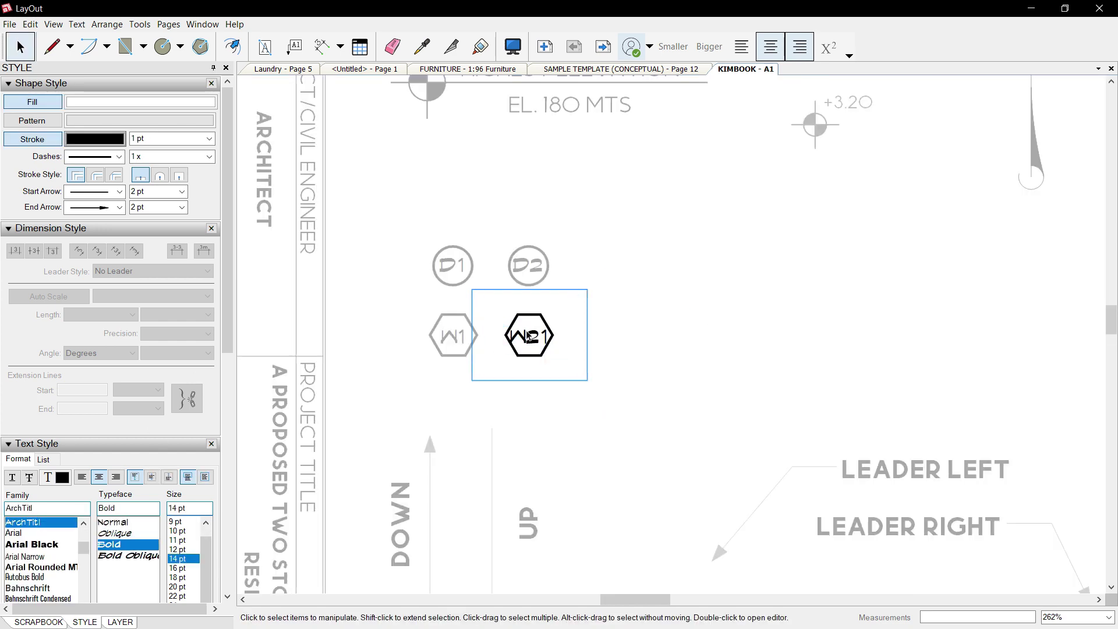
double_click(527, 335)
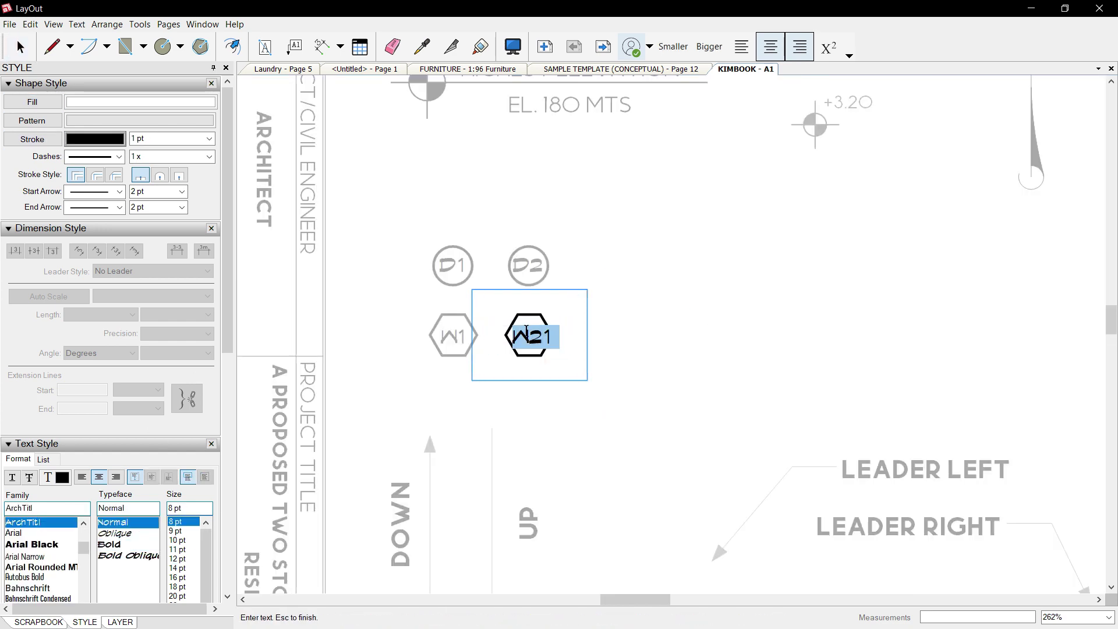
Step: Correct the W2 tag text and set the D1, D2, W1 and W2 tags in Momcake
key("Escape")
left_click_drag(704, 236, 401, 368)
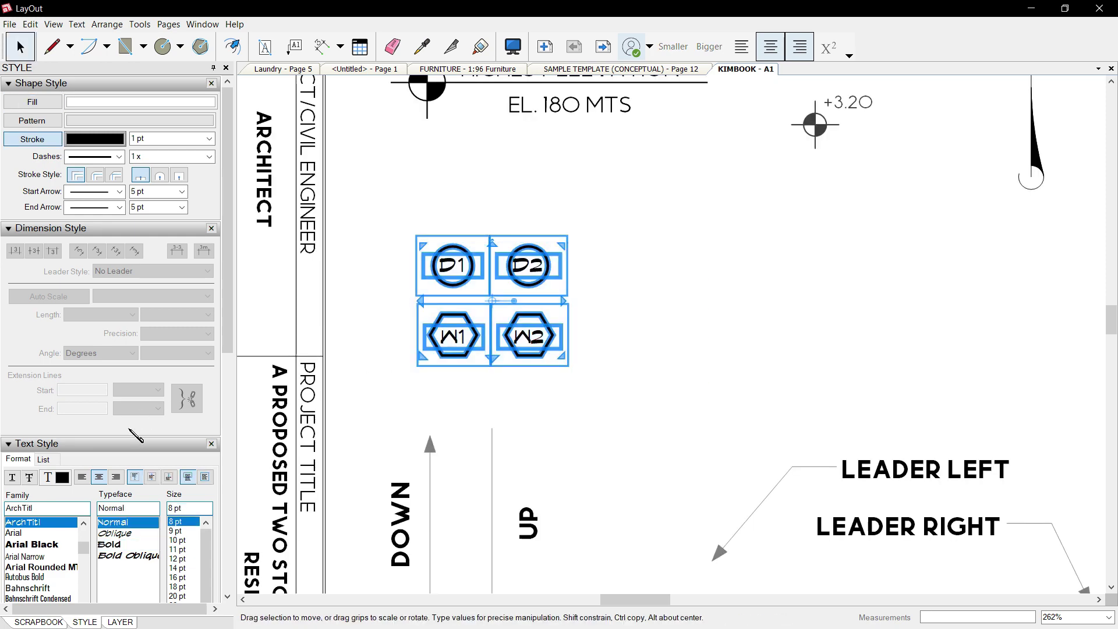
left_click(55, 523)
type("mo")
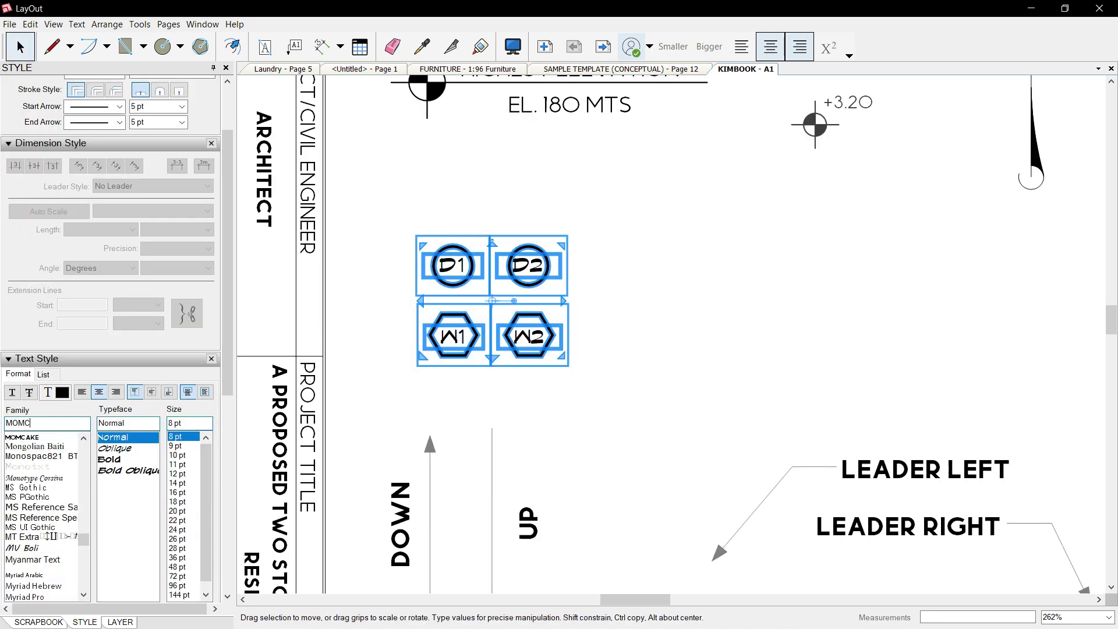
key("Return")
left_click(711, 303)
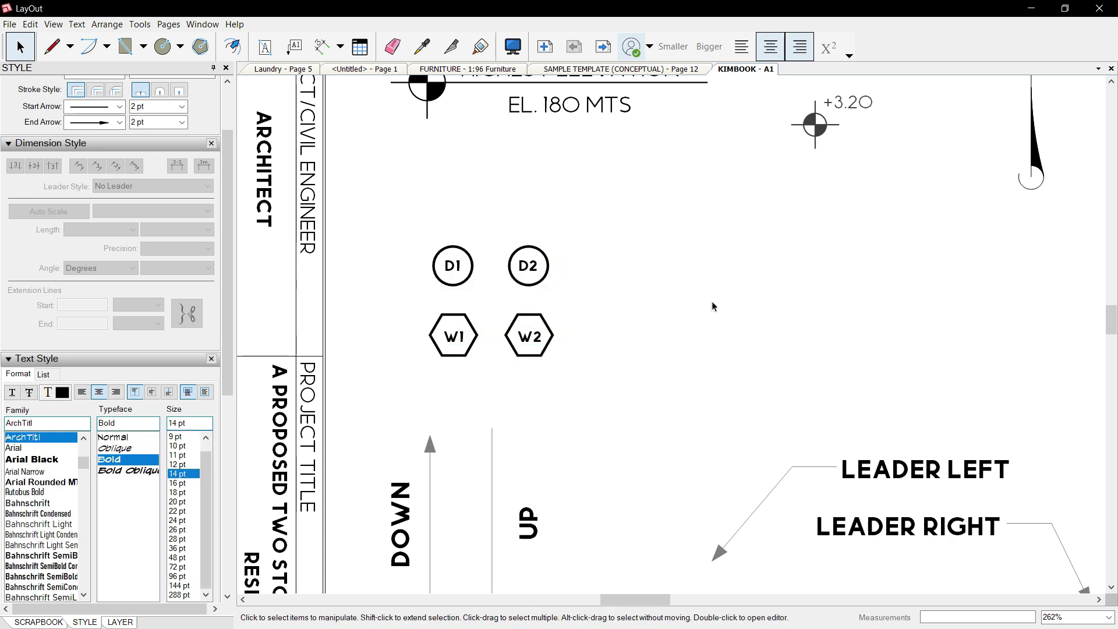
scroll(711, 304, "down", 5)
scroll(466, 224, "up", 2)
left_click(466, 225)
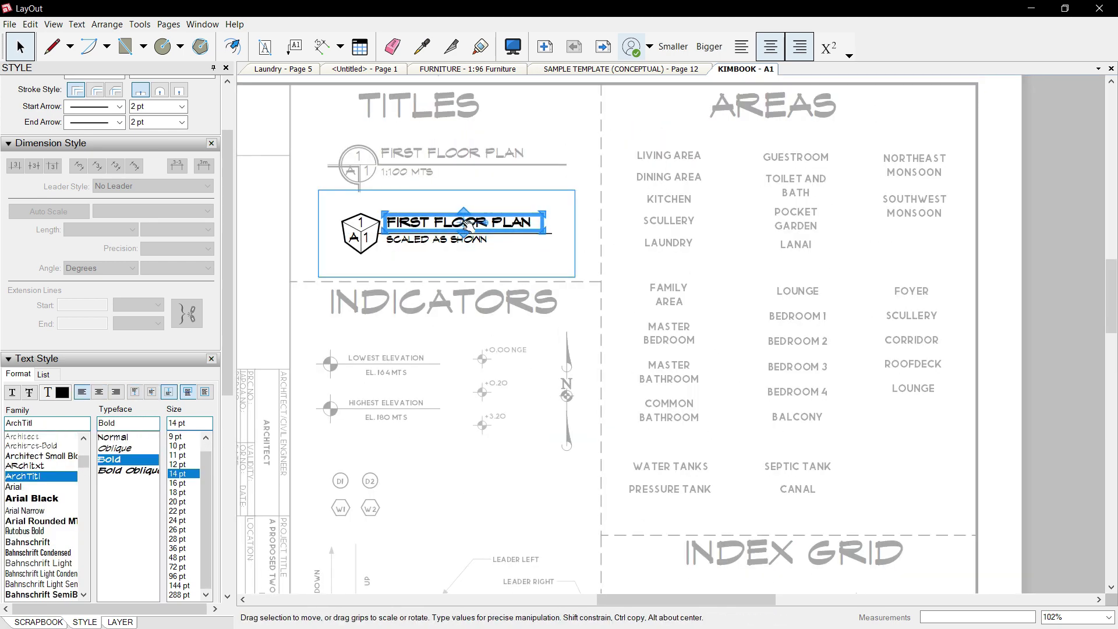
Step: Set the FIRST FLOOR PLAN title text inside the titles group in Momcake
left_click(468, 182)
double_click(460, 157)
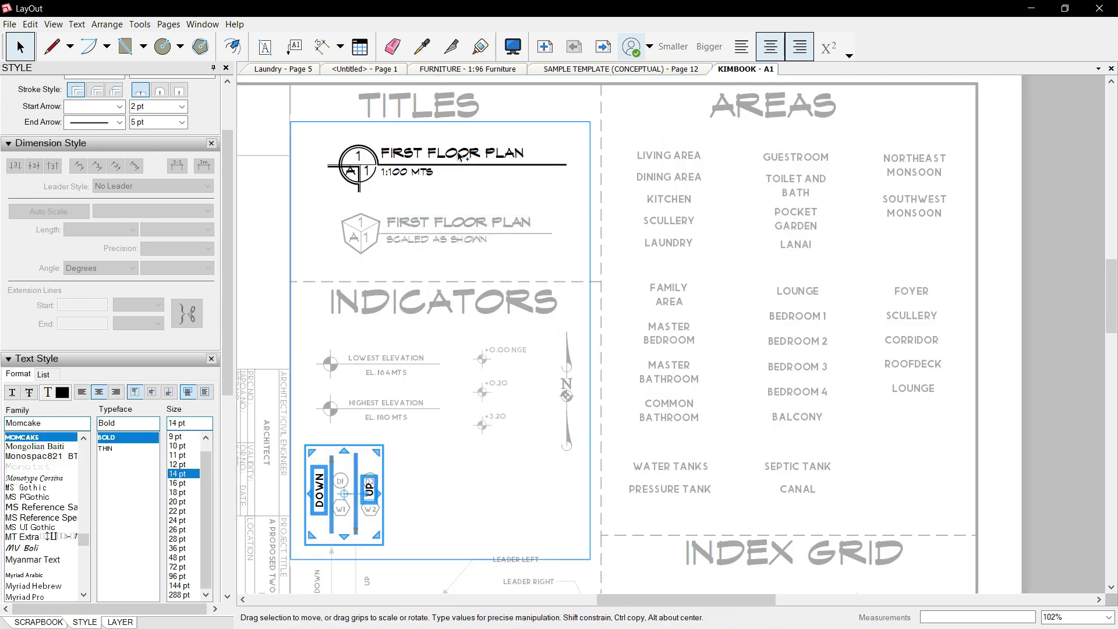
double_click(460, 155)
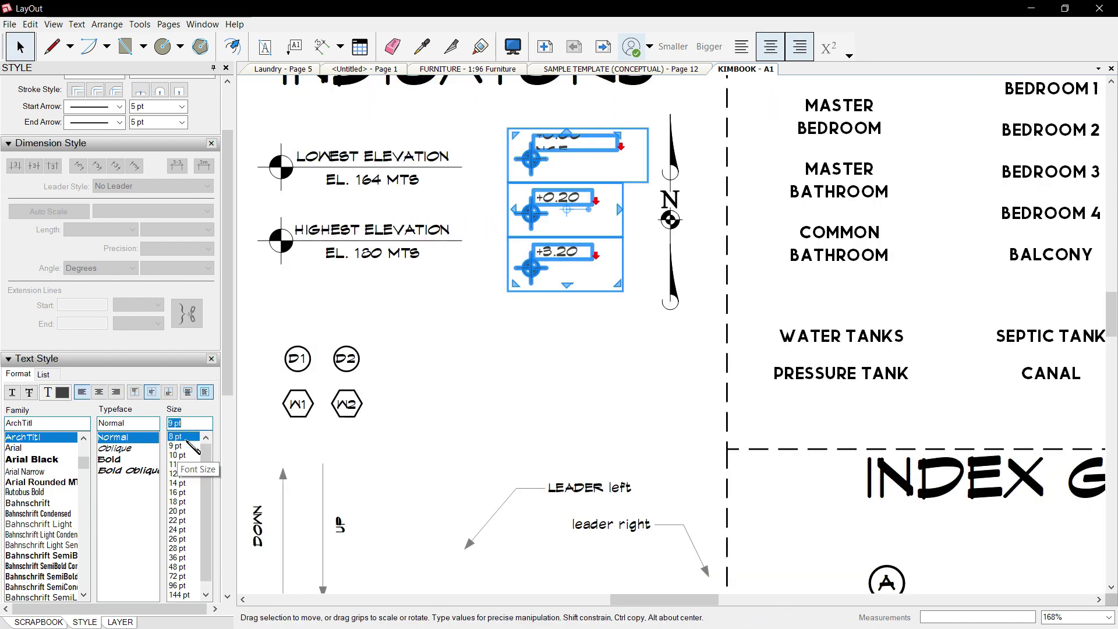
left_click(388, 161)
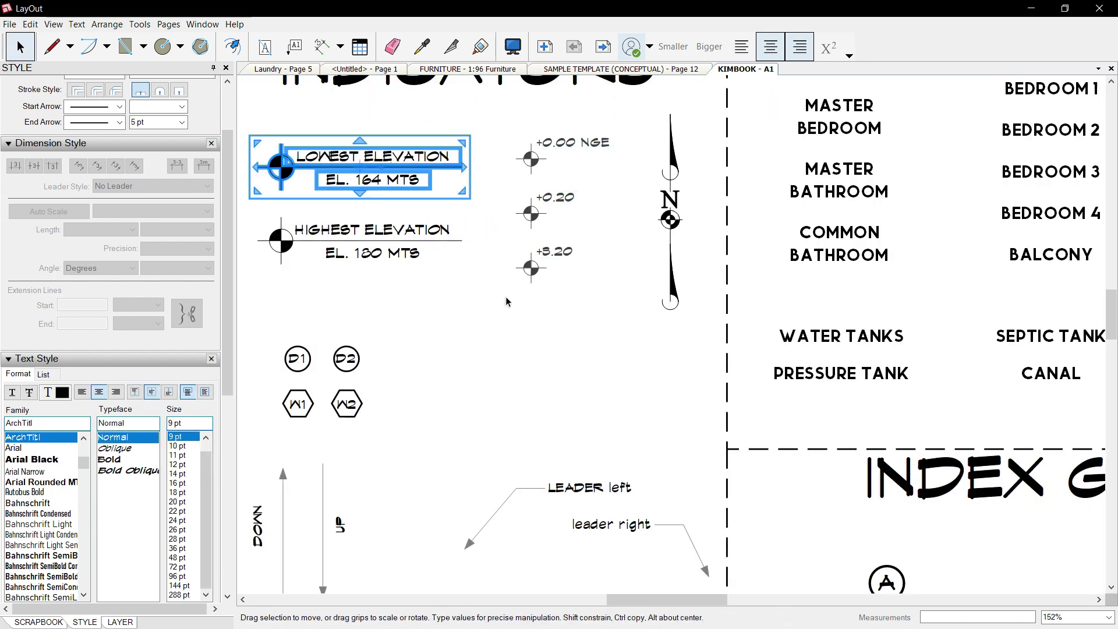
Step: Select the indicator symbols and labels, and edit the leader's label text
scroll(506, 302, "down", 3)
scroll(506, 301, "down", 1)
left_click_drag(582, 506, 364, 227)
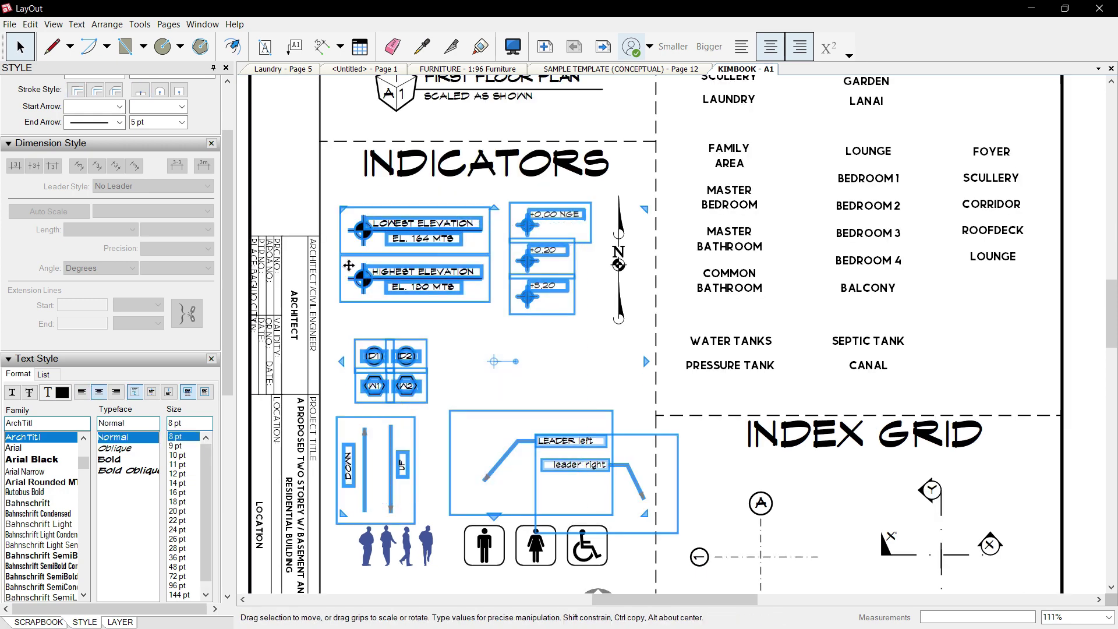
double_click(575, 442)
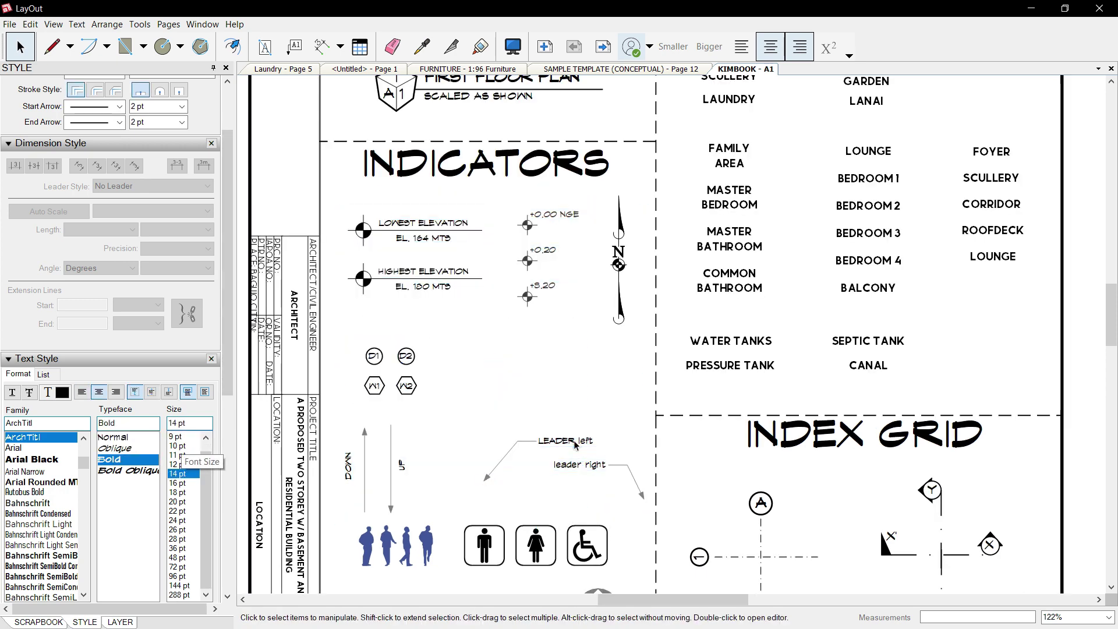
scroll(575, 443, "up", 2)
scroll(575, 446, "up", 1)
double_click(576, 442)
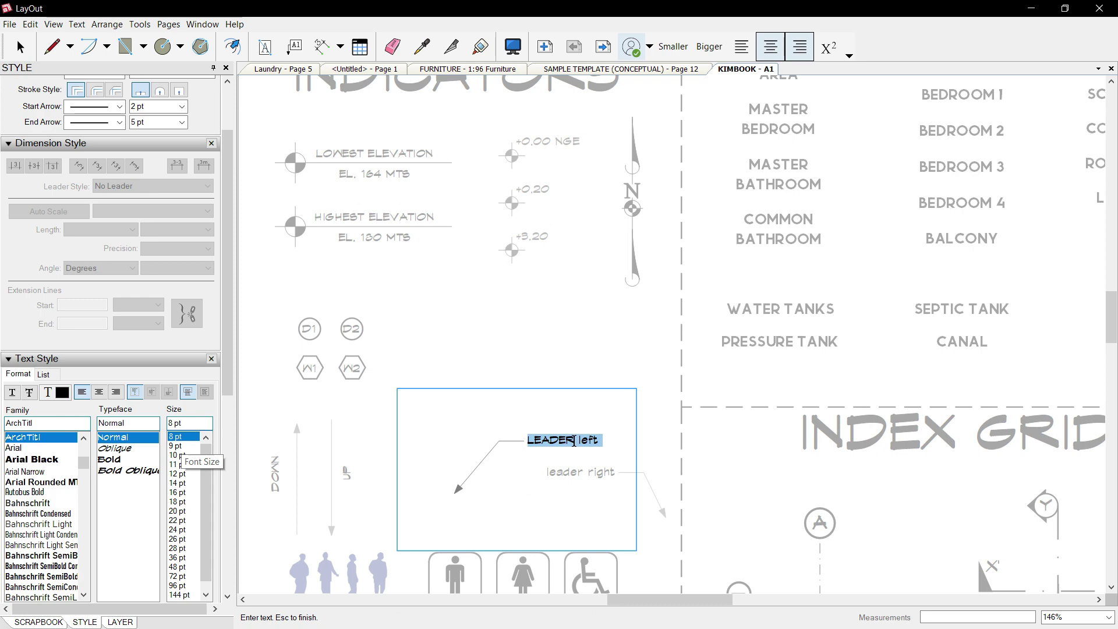
key("Escape")
key("Escape")
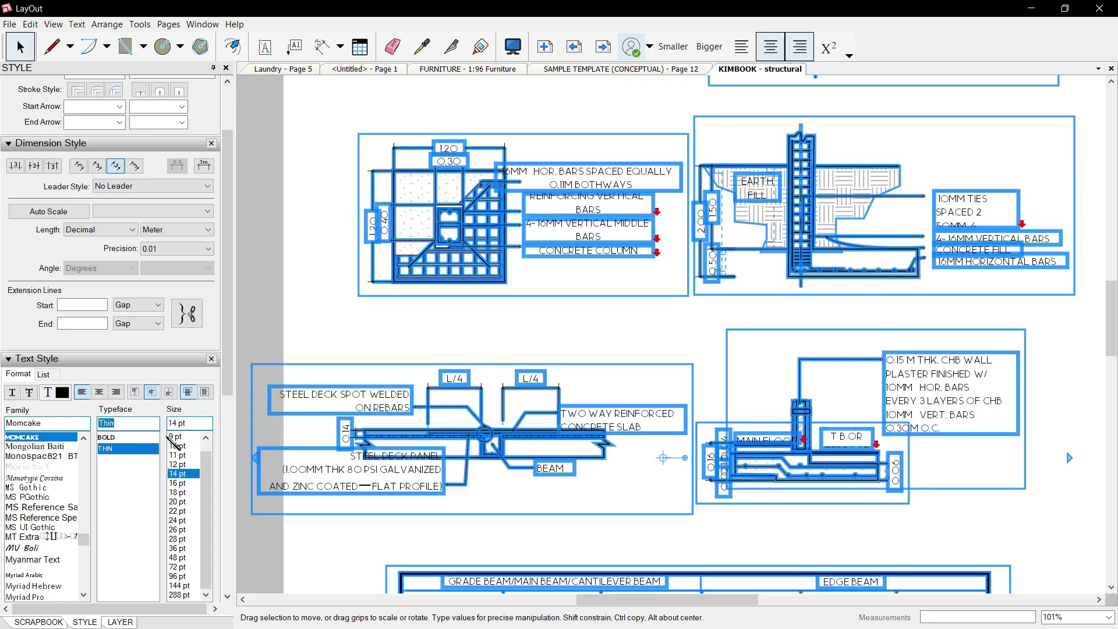
Step: Bring the off-page notes block onto the page and place the General notes block lower left
scroll(619, 307, "down", 5)
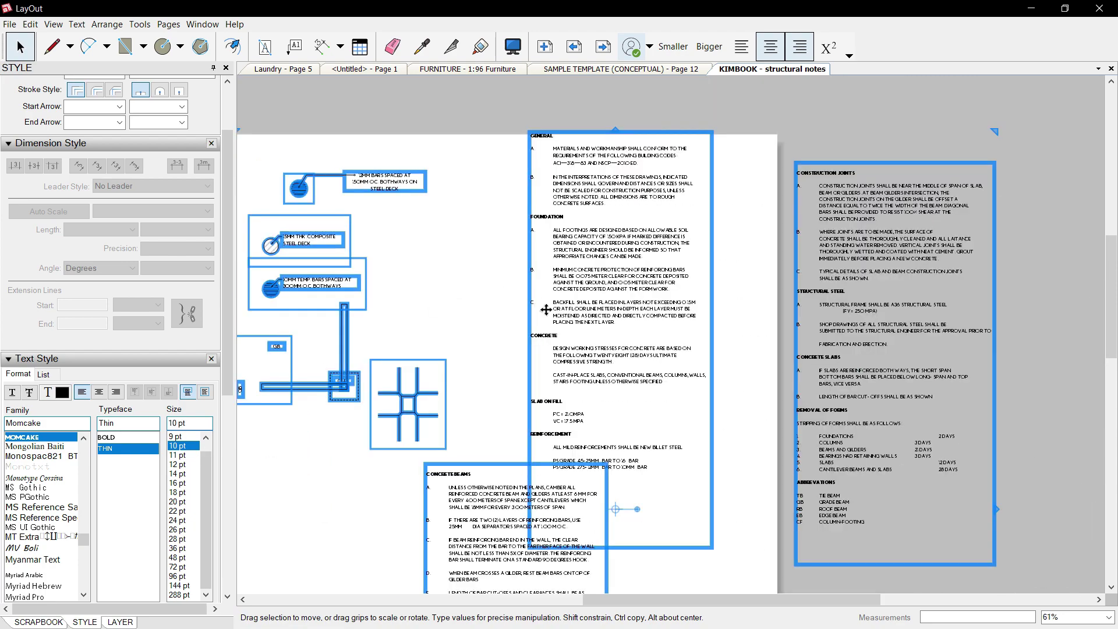
key("Escape")
left_click(632, 224)
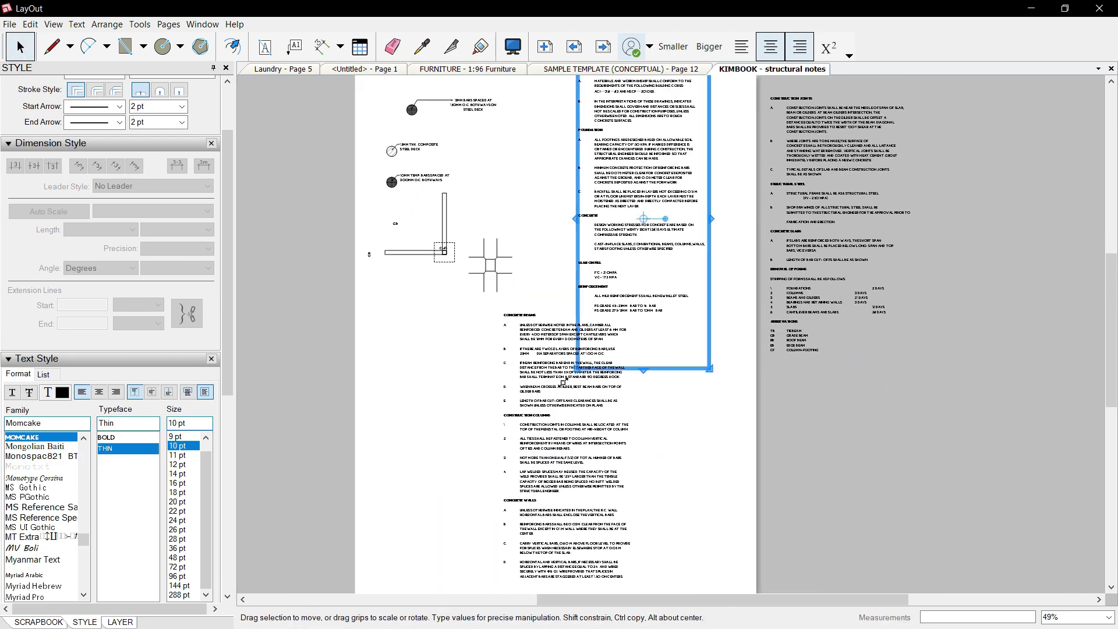
left_click(587, 386)
left_click_drag(829, 250, 694, 500)
left_click_drag(638, 153, 423, 441)
scroll(456, 307, "up", 3)
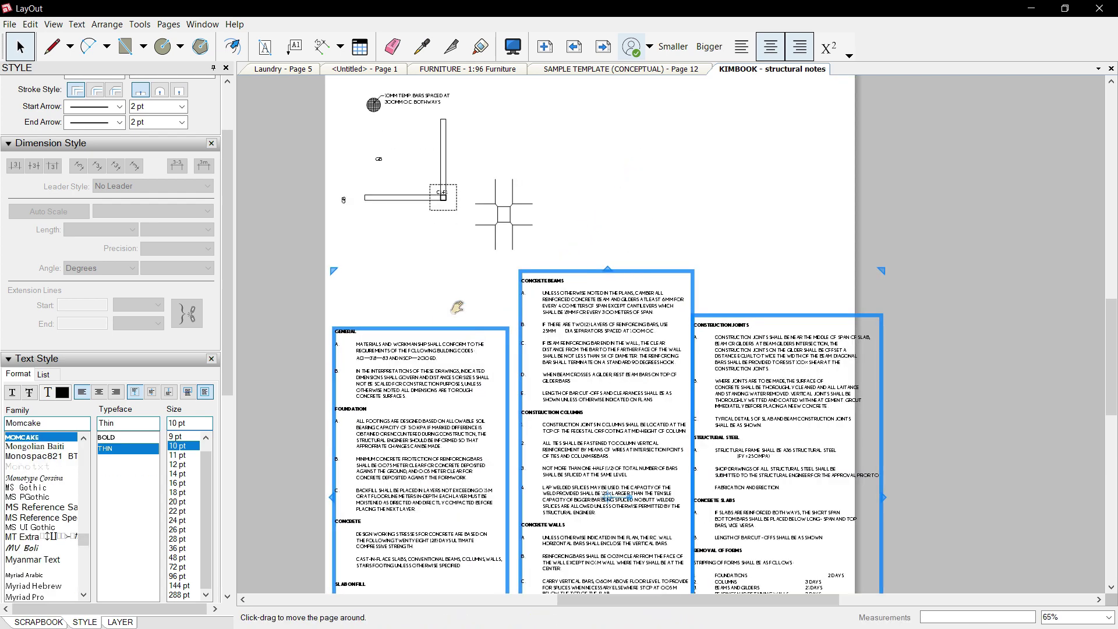
Step: Align the three notes blocks, space them evenly, and centre them horizontally on the page
right_click(458, 303)
left_click(617, 488)
right_click(624, 262)
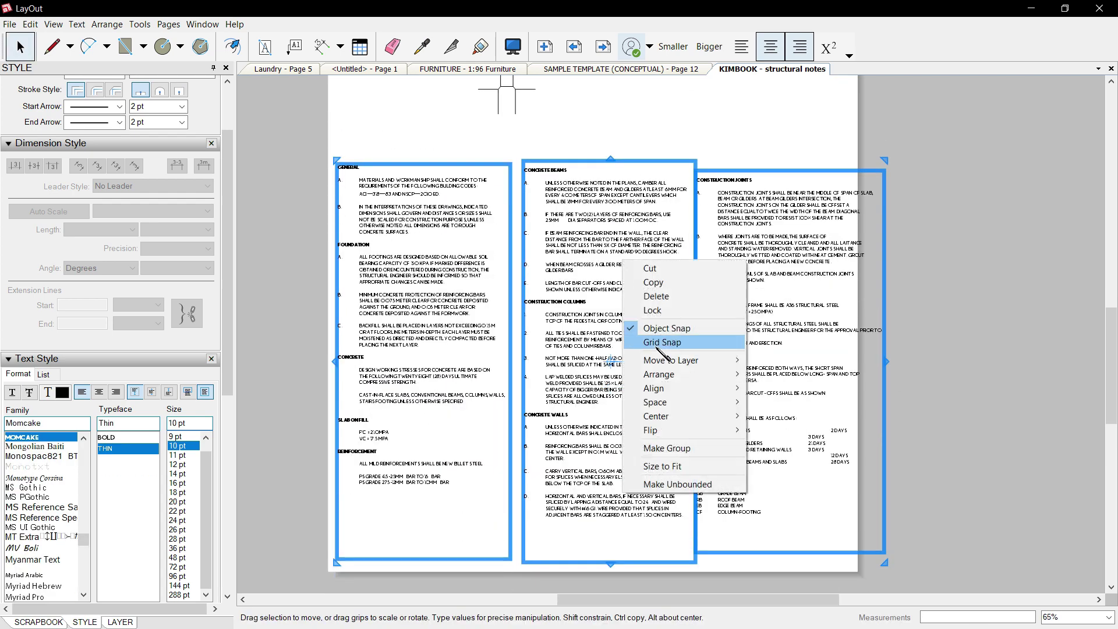
left_click(793, 424)
right_click(797, 315)
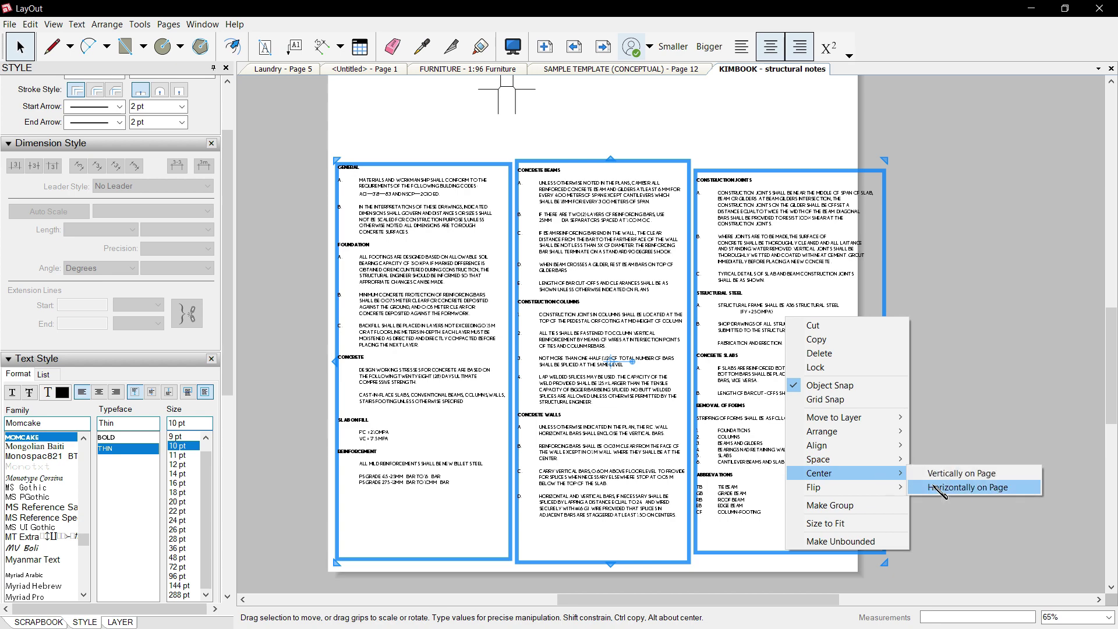
left_click(932, 492)
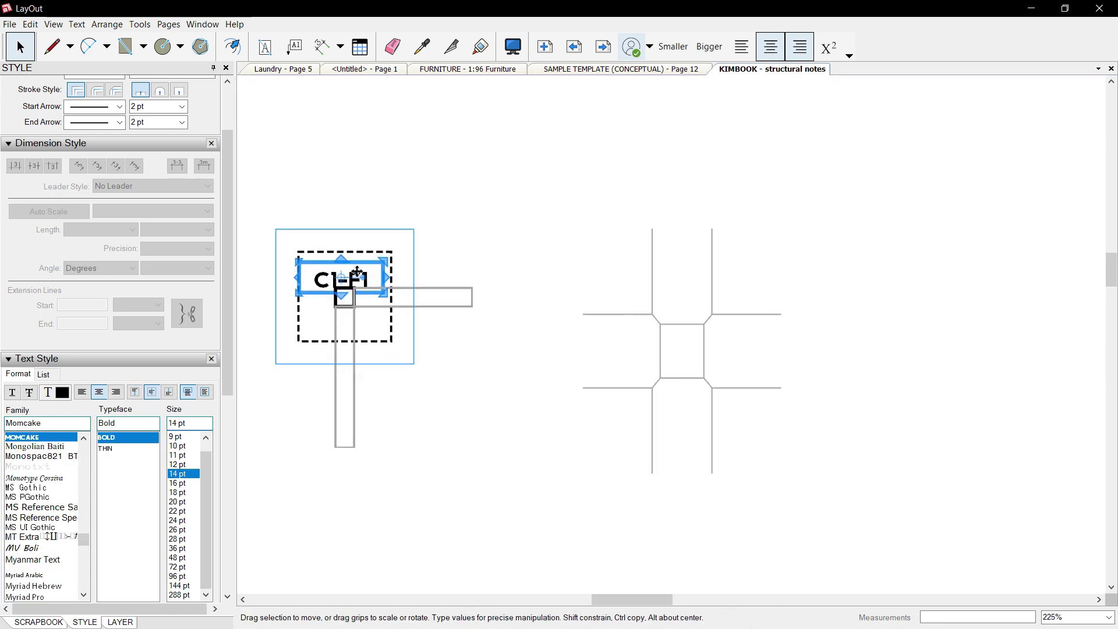
Step: Select the beam outlines and adjust their stroke width
scroll(357, 273, "up", 2)
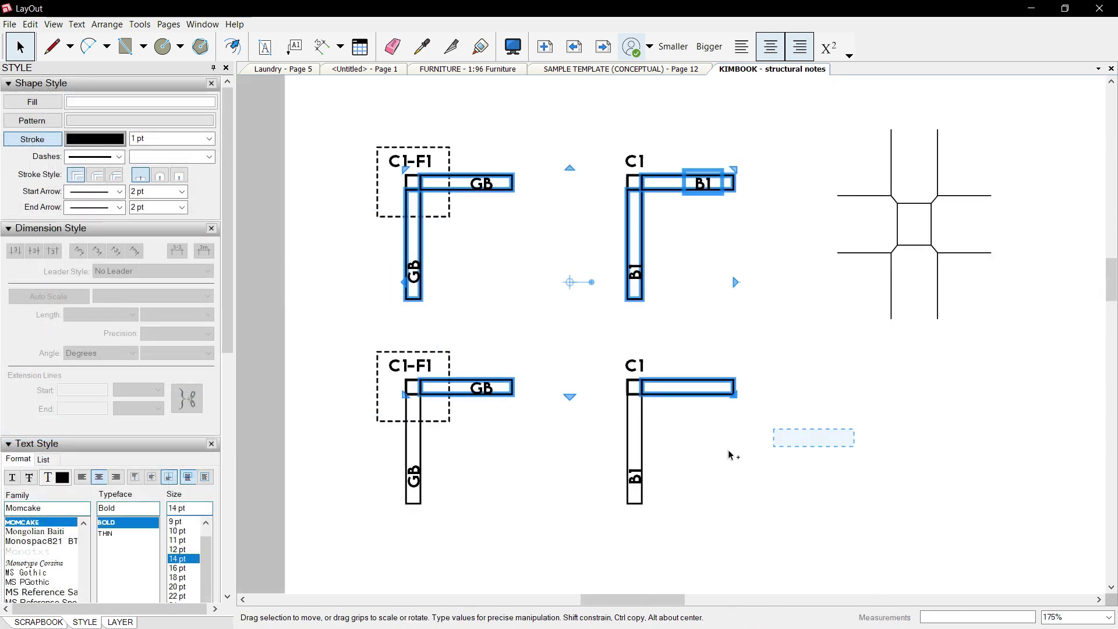
left_click_drag(729, 455, 350, 455)
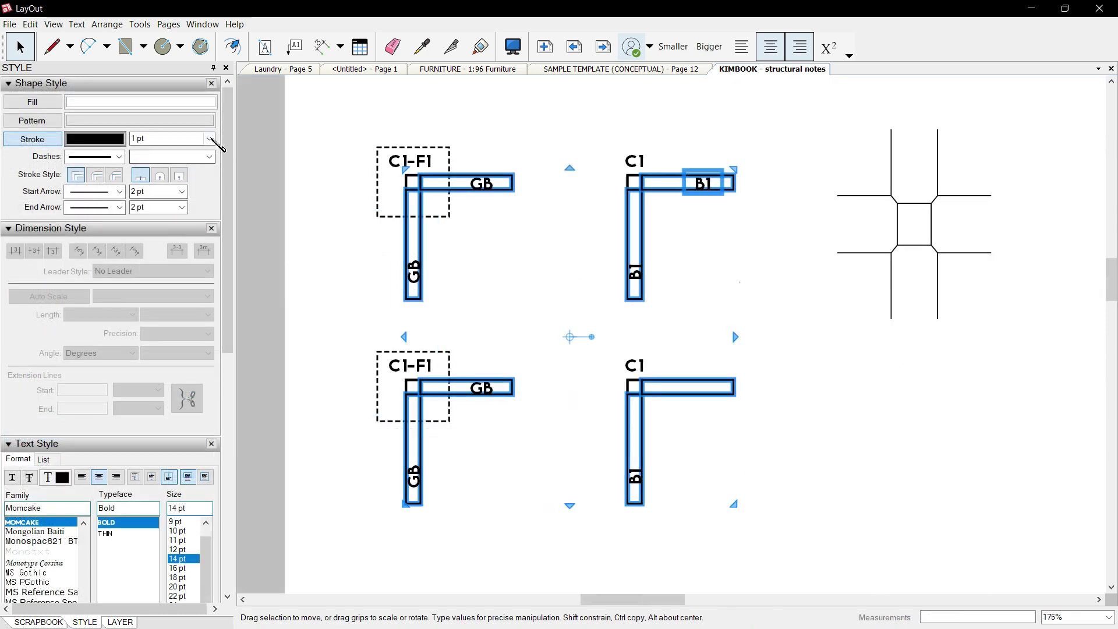
left_click(210, 139)
left_click(156, 138)
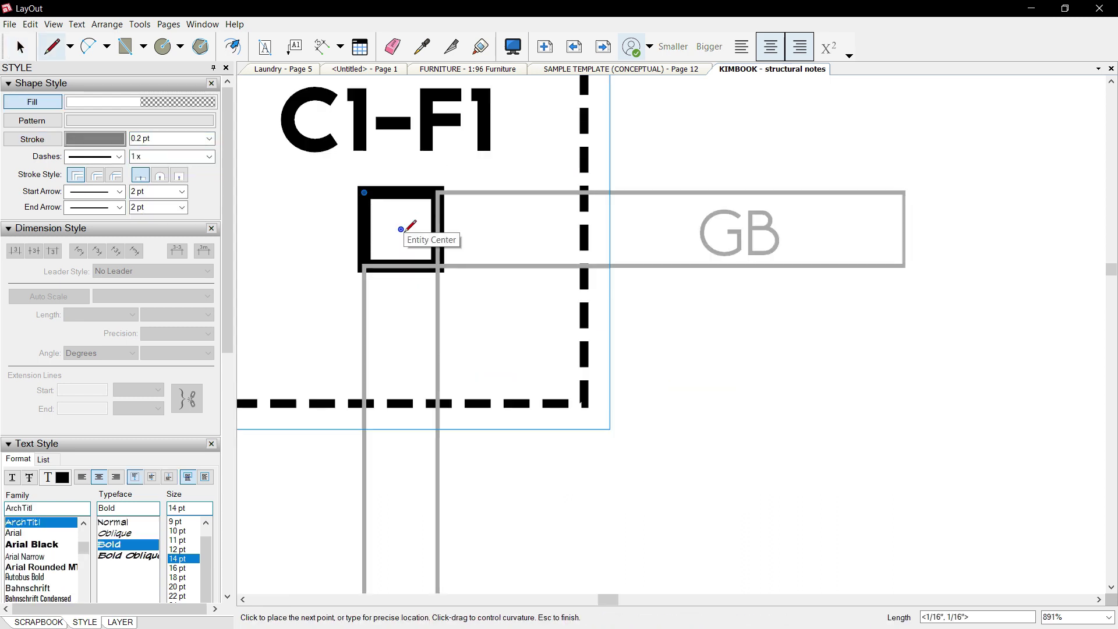
Step: Draw a diagonal line across the column square
double_click(437, 266)
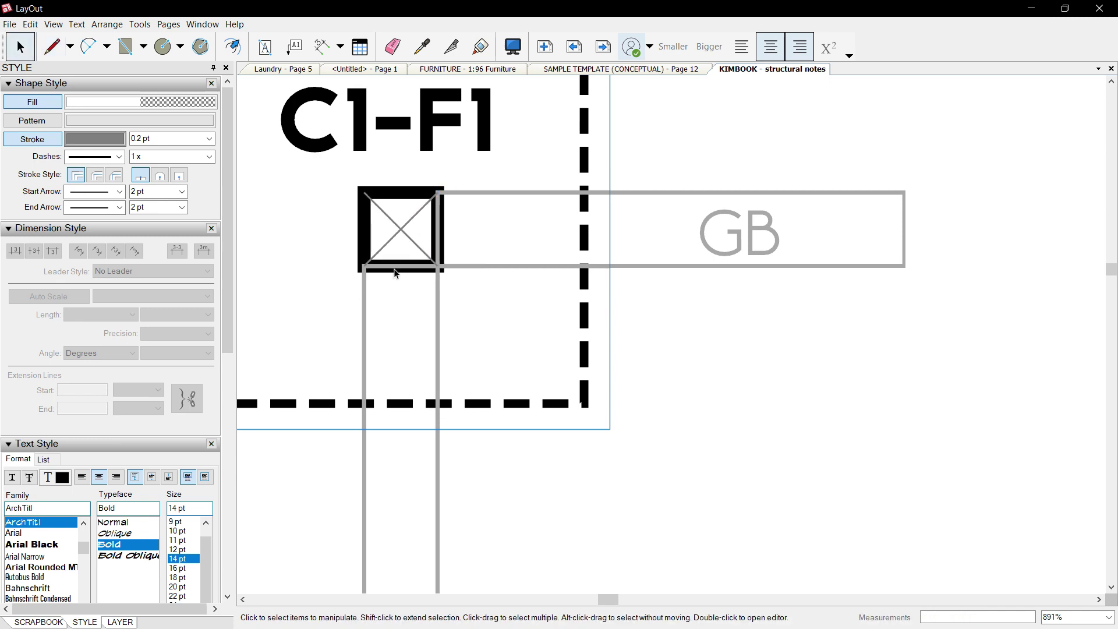
scroll(394, 285, "down", 3)
scroll(449, 402, "down", 2)
scroll(431, 378, "up", 2)
scroll(417, 369, "up", 2)
key("l")
left_click(384, 364)
key("space")
Step: Sample the black 0.4 pt stroke style with the Style tool
scroll(422, 357, "down", 3)
scroll(407, 291, "down", 2)
scroll(641, 175, "up", 3)
key("i")
left_click(536, 198)
scroll(603, 324, "up", 1)
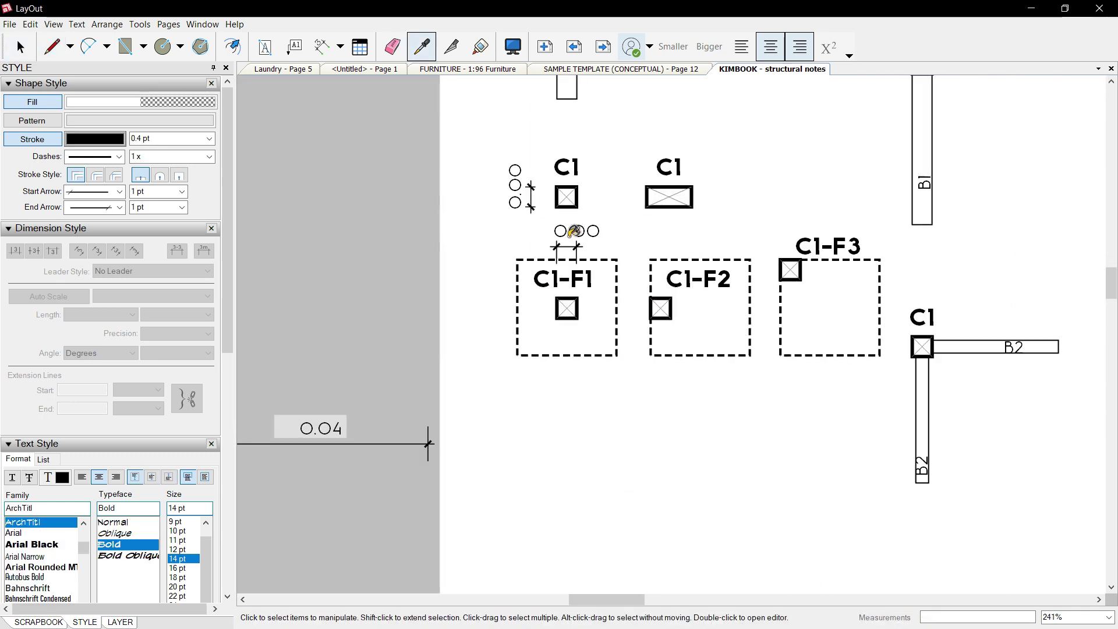
key("space")
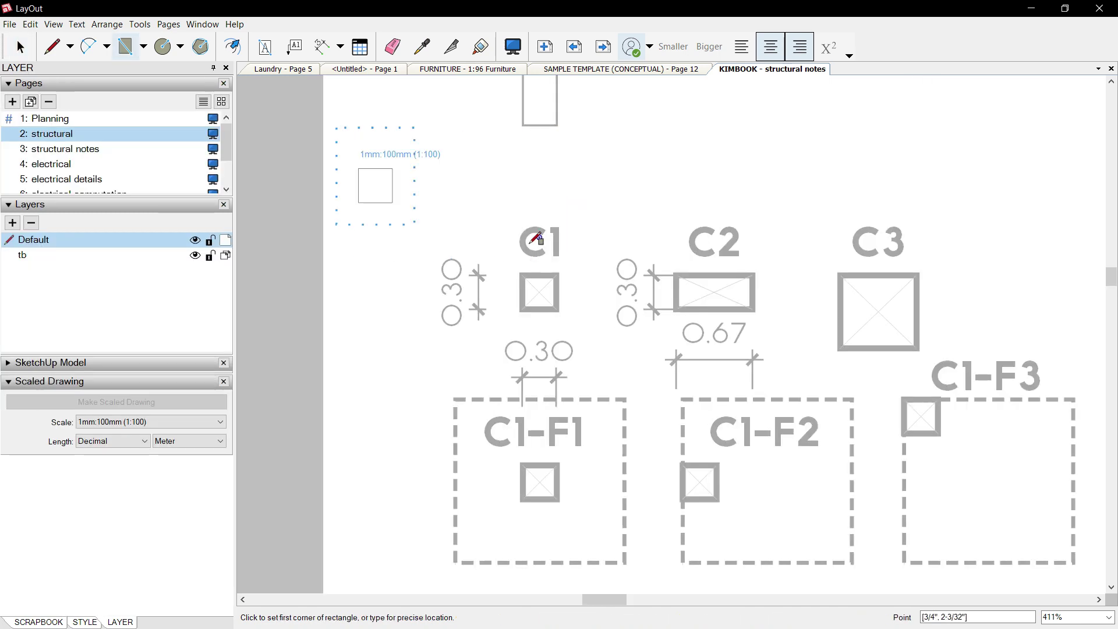
Step: Draw a diagonal line across the small square
scroll(377, 188, "up", 5)
key("space")
key("l")
left_click(347, 157)
double_click(401, 211)
key("space")
left_click(428, 225)
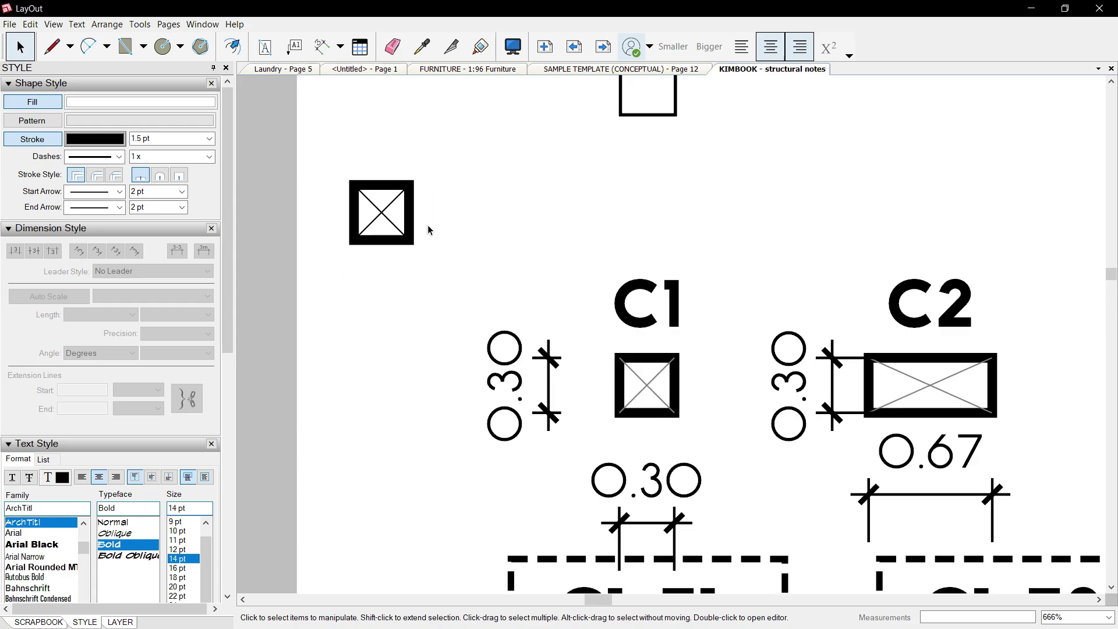
Step: Stretch the X lines inside the C2 group across the full rectangle
scroll(428, 224, "down", 2)
scroll(431, 232, "down", 2)
scroll(607, 293, "up", 10)
double_click(680, 316)
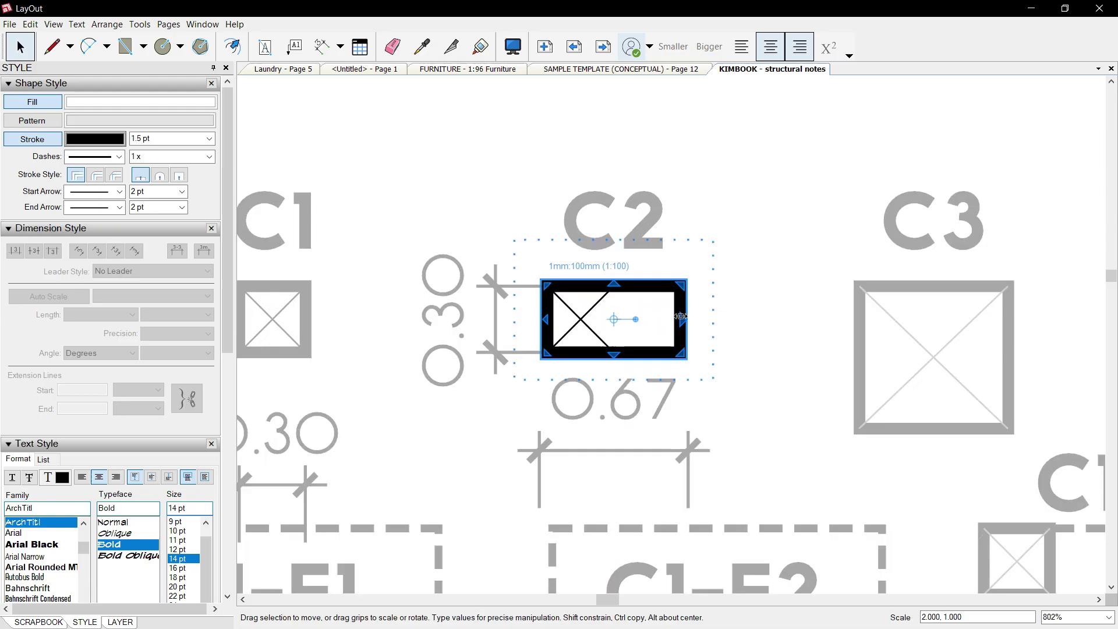
scroll(636, 328, "up", 3)
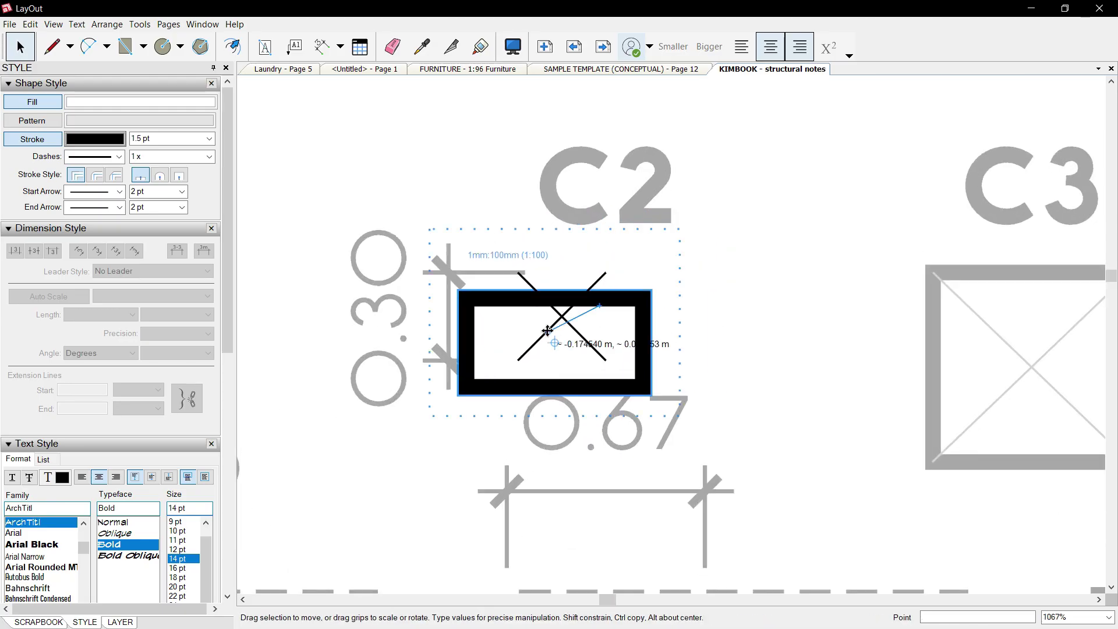
left_click_drag(463, 242, 609, 416)
left_click_drag(608, 316, 696, 316)
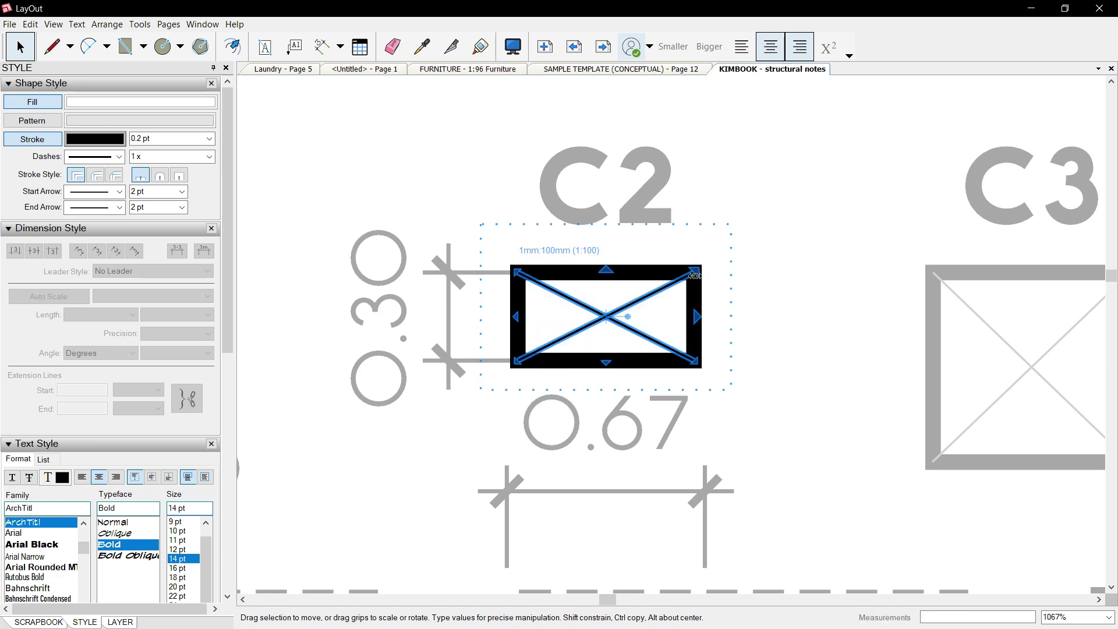
scroll(686, 291, "down", 2)
scroll(687, 297, "down", 1)
Step: Begin a width dimension across the C2 rectangle from corner to corner
key("d")
left_click(569, 341)
left_click(701, 342)
Step: Place the 0.60 width dimension below C2 and ungroup the C2 detail
left_click(559, 438)
key("space")
key("Escape")
scroll(556, 374, "down", 2)
key("ctrl+shift+g")
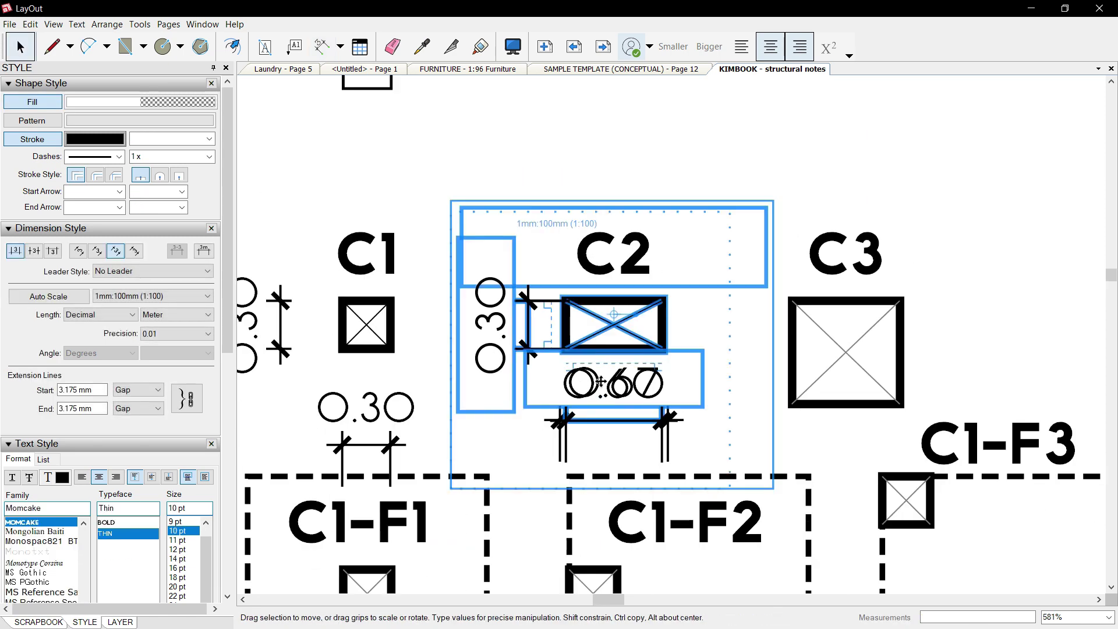
key("Delete")
key("e")
key("ctrl+z")
key("ctrl+z")
key("ctrl+z")
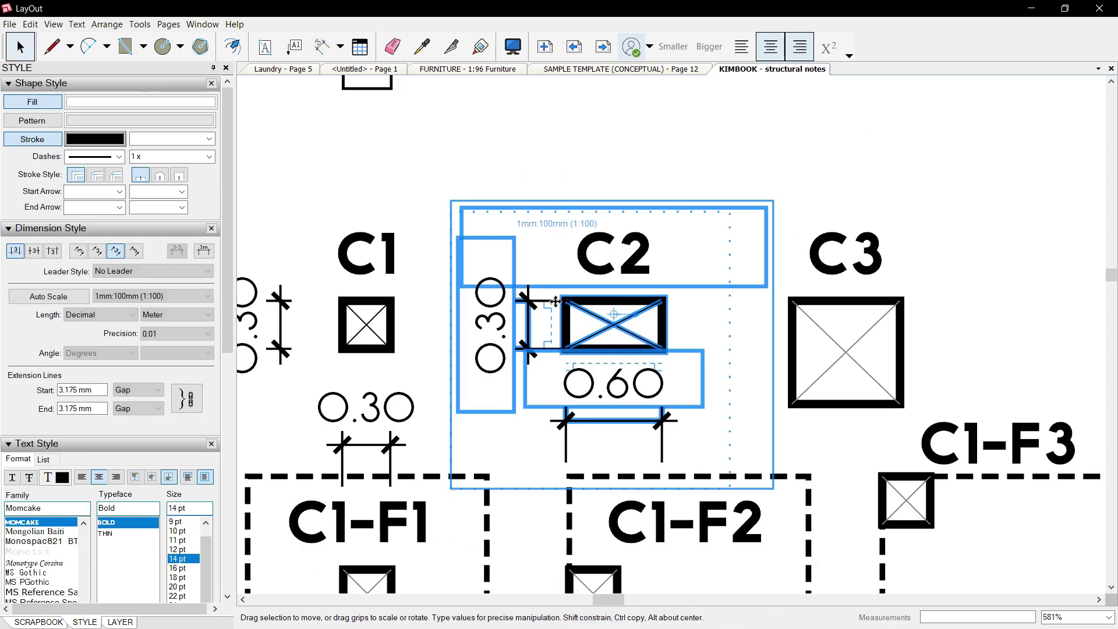
scroll(691, 303, "down", 1)
scroll(691, 302, "up", 2)
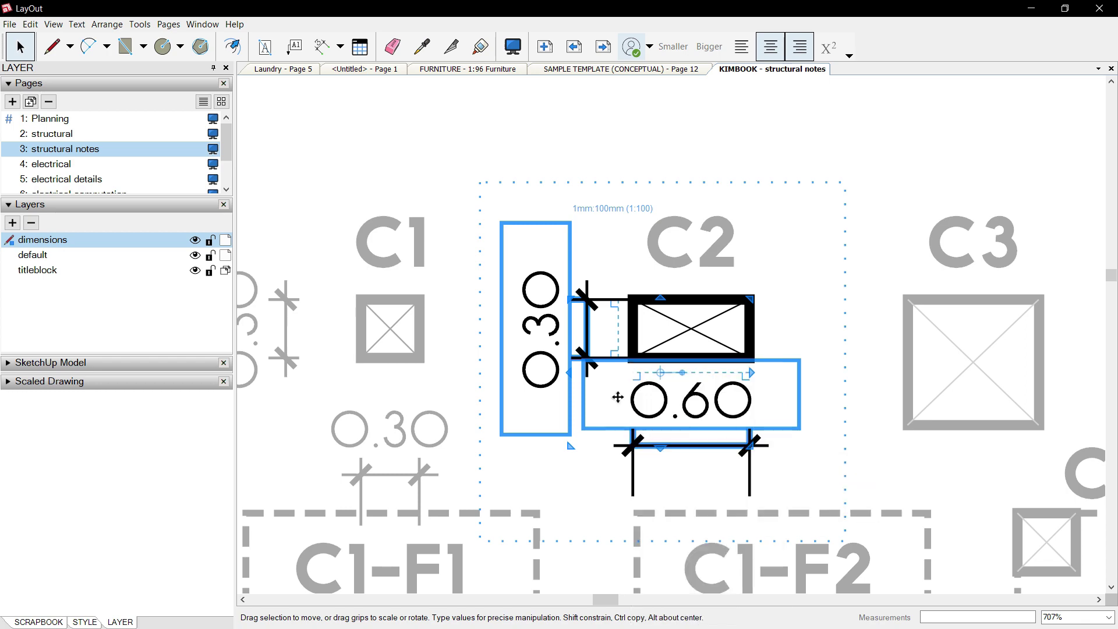
Step: Make the Default layer the active layer
double_click(35, 256)
left_click(690, 242)
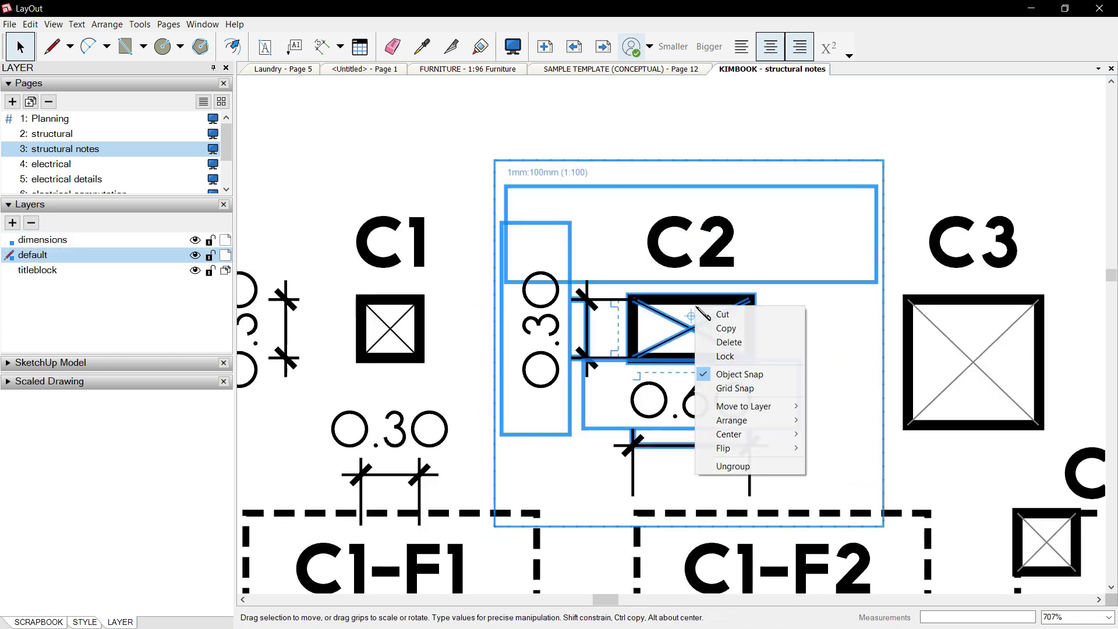
scroll(691, 303, "down", 3)
scroll(476, 262, "up", 2)
left_click(476, 263)
key("Escape")
Step: Set the C2 detail to 1:20 scale and move it in line between C1 and C3
scroll(821, 361, "up", 2)
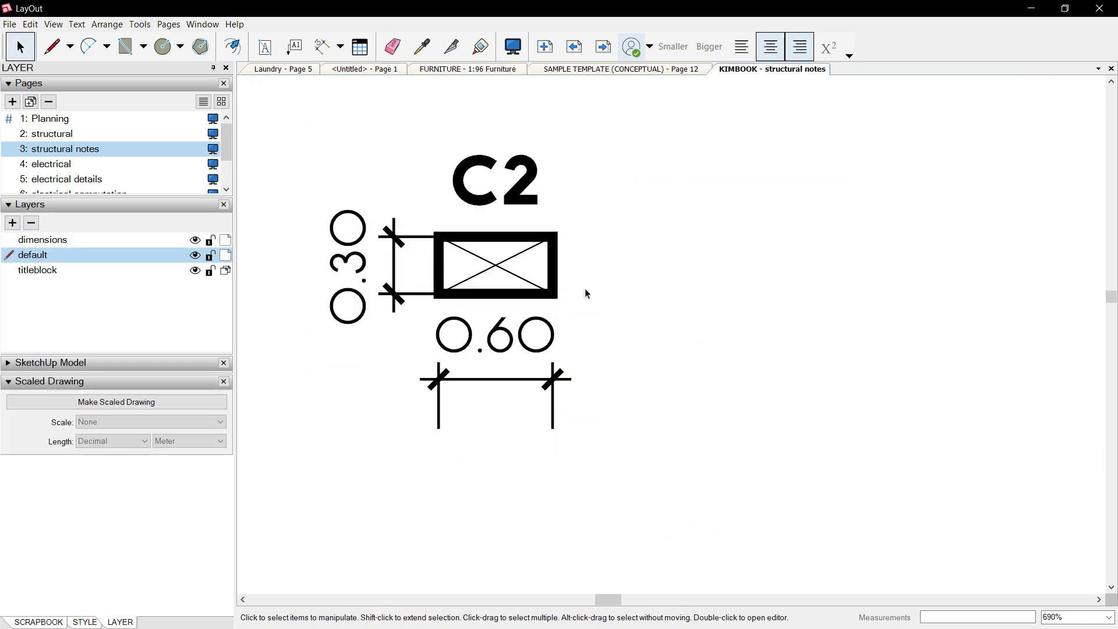
right_click(537, 235)
mouse_move(590, 410)
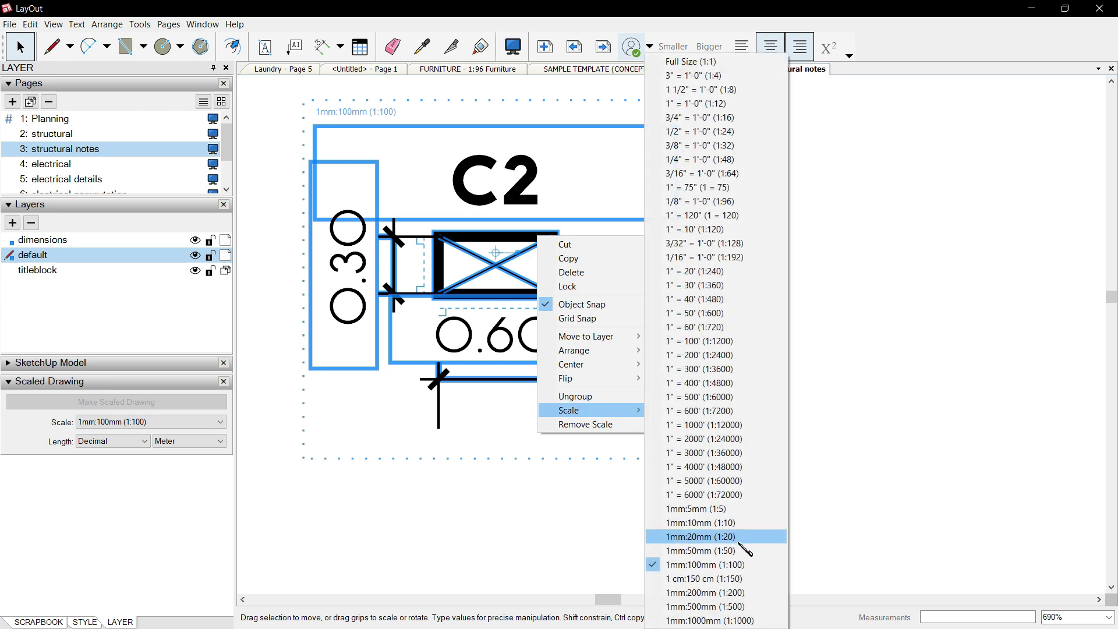
left_click(739, 537)
scroll(874, 385, "down", 5)
left_click(618, 297)
middle_click_drag(618, 297, 497, 396)
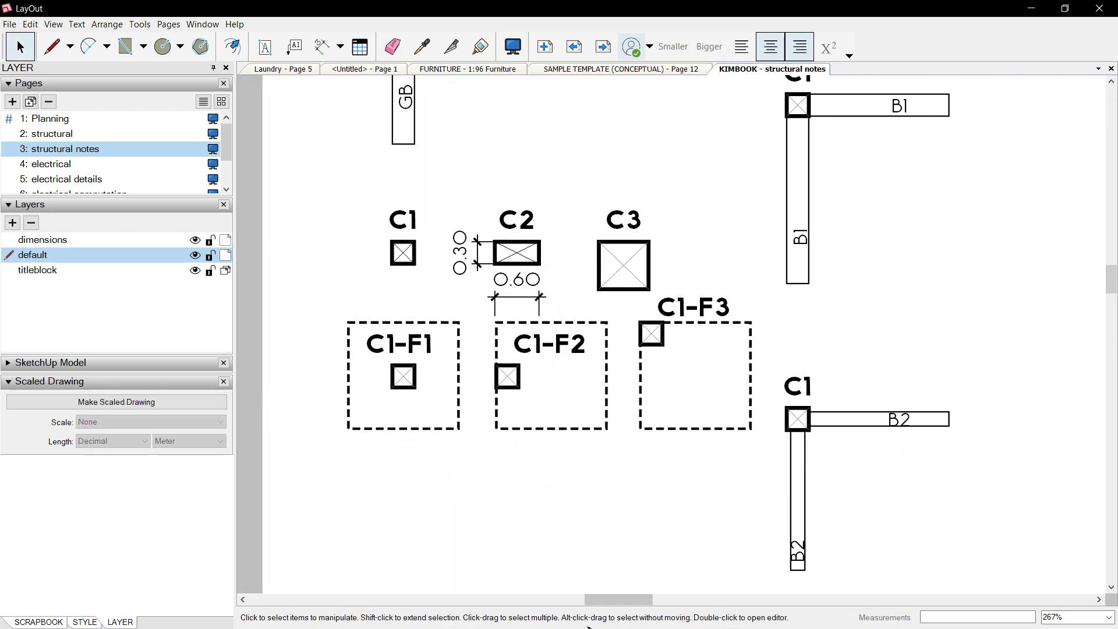